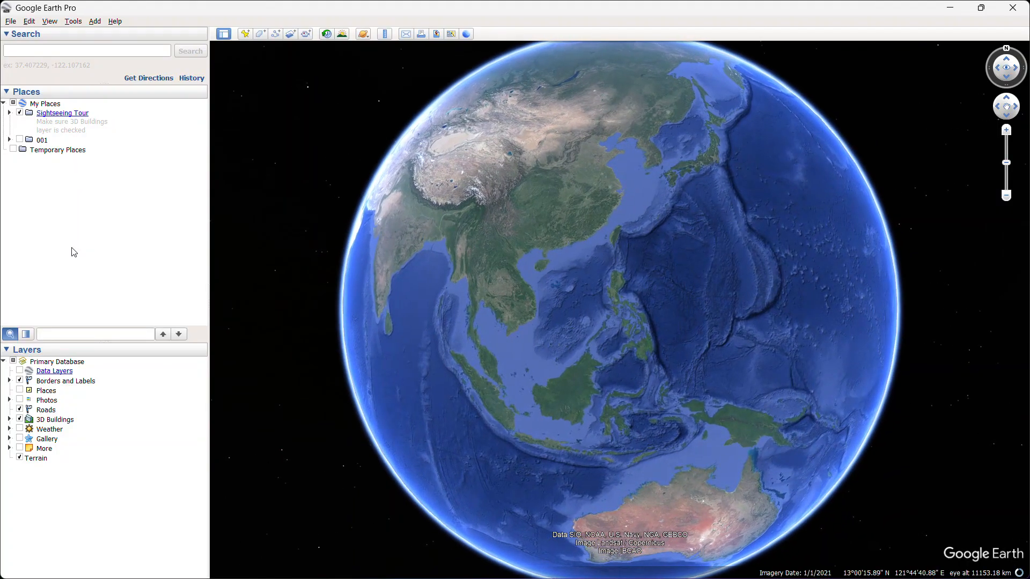
Set the navigation options to fly-to speed 5.0, mouse wheel speed about three quarters toward fast, and no automatic tilt while zooming.
{"action": "left_click", "coordinate": [73, 21]}
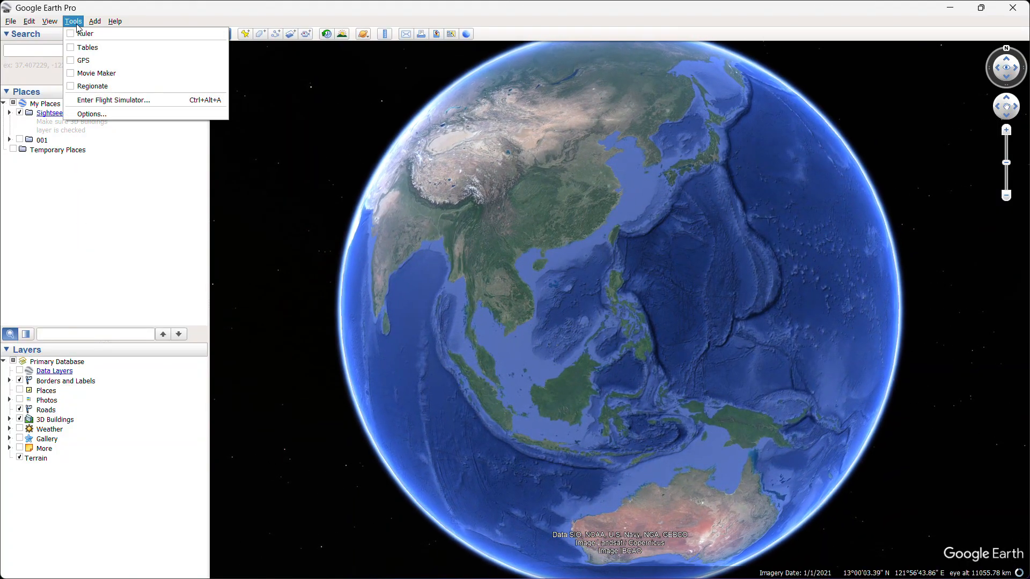
{"action": "left_click", "coordinate": [114, 113]}
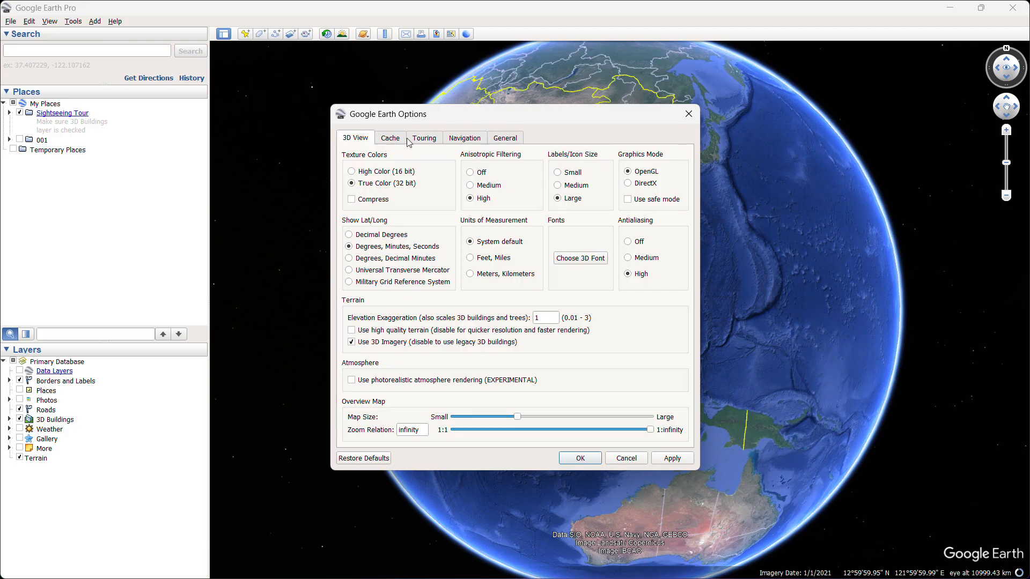
{"action": "left_click", "coordinate": [470, 139]}
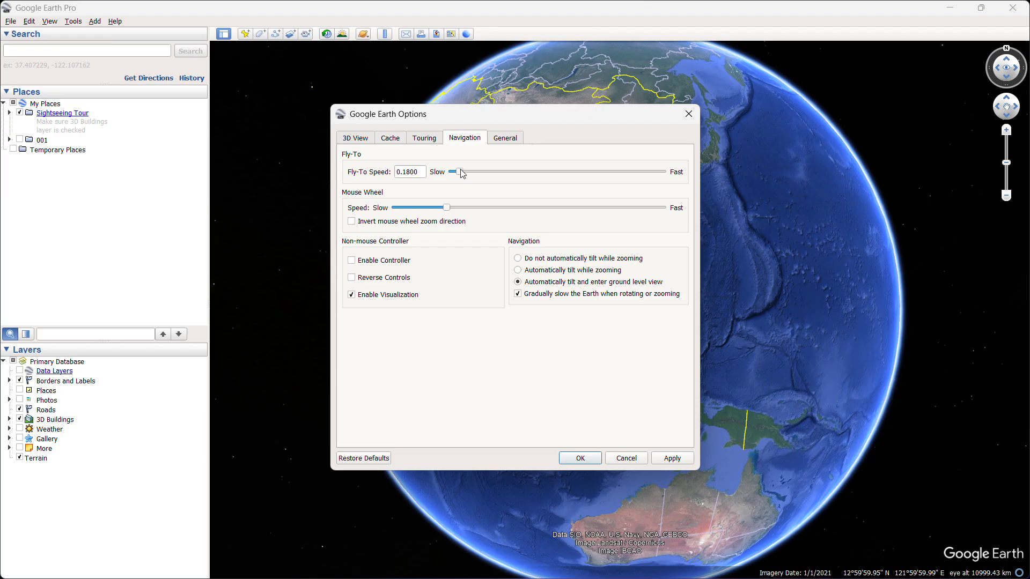
{"action": "left_click_drag", "start_coordinate": [461, 172], "coordinate": [670, 173]}
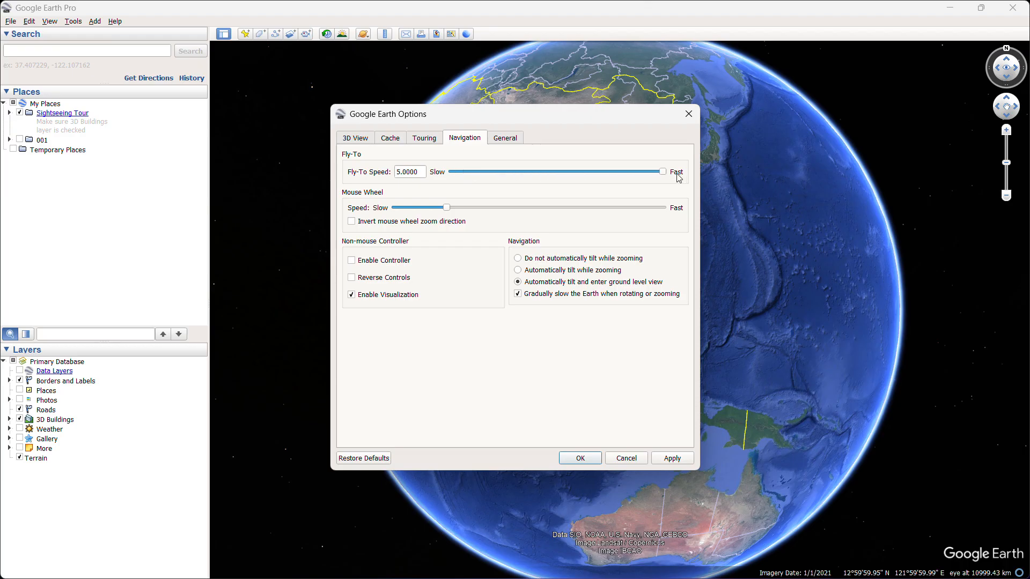
{"action": "left_click_drag", "start_coordinate": [447, 208], "coordinate": [595, 234]}
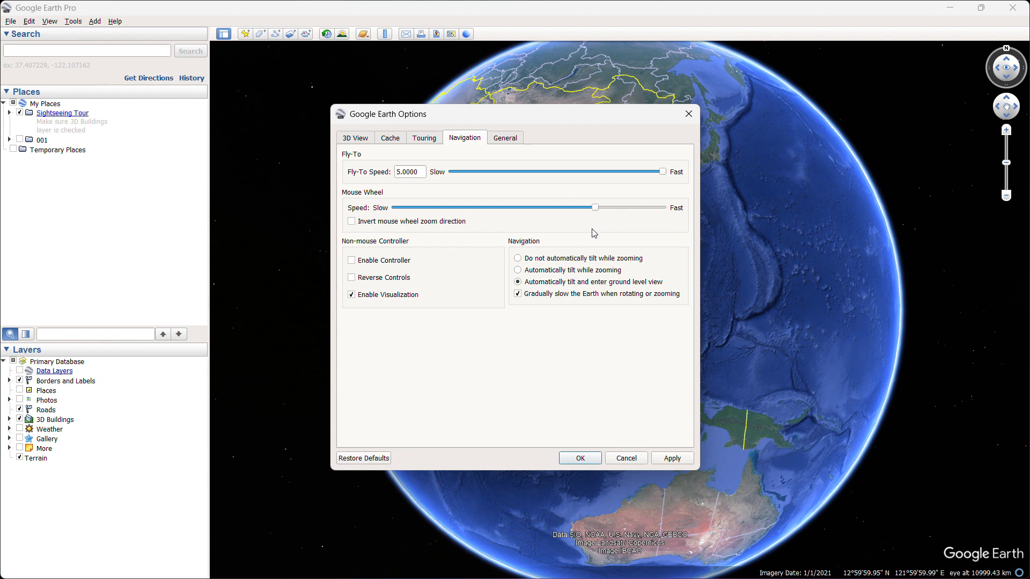
{"action": "left_click", "coordinate": [519, 258]}
{"action": "left_click", "coordinate": [680, 461]}
{"action": "left_click", "coordinate": [580, 459]}
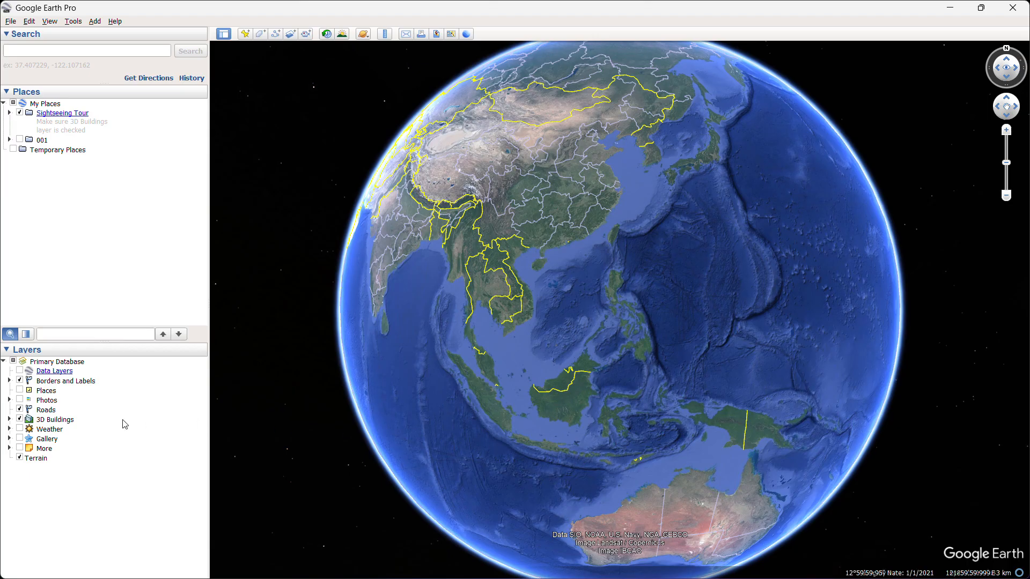
Turn off the Roads and 3D Buildings layers and collapse the layer list.
{"action": "left_click", "coordinate": [20, 411]}
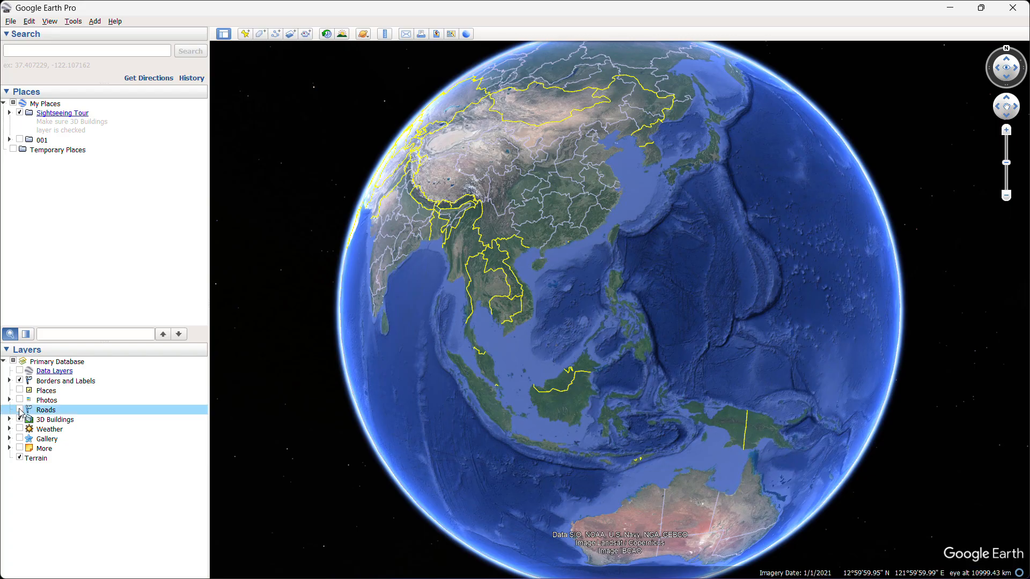
{"action": "left_click", "coordinate": [20, 421]}
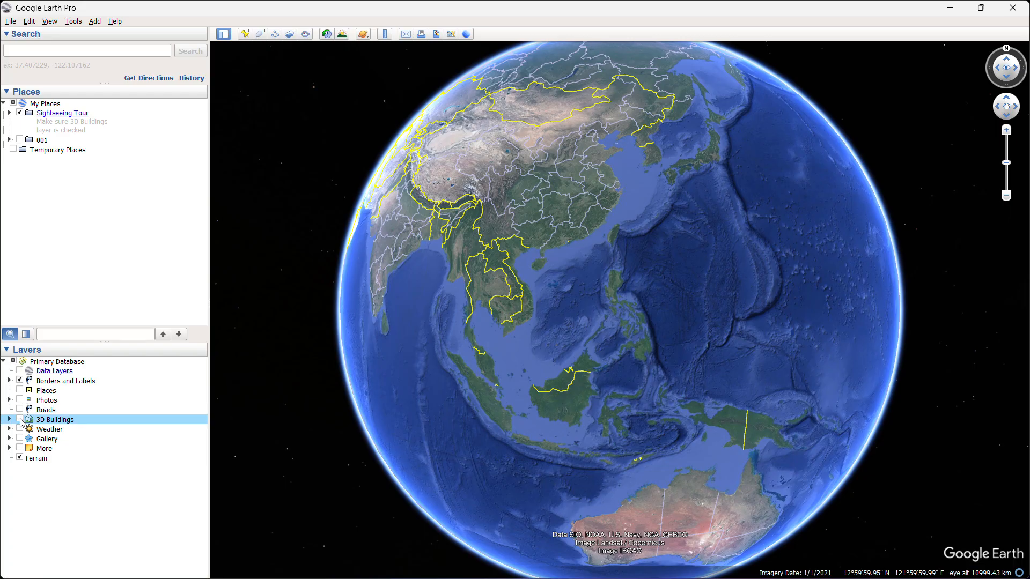
{"action": "left_click", "coordinate": [9, 349]}
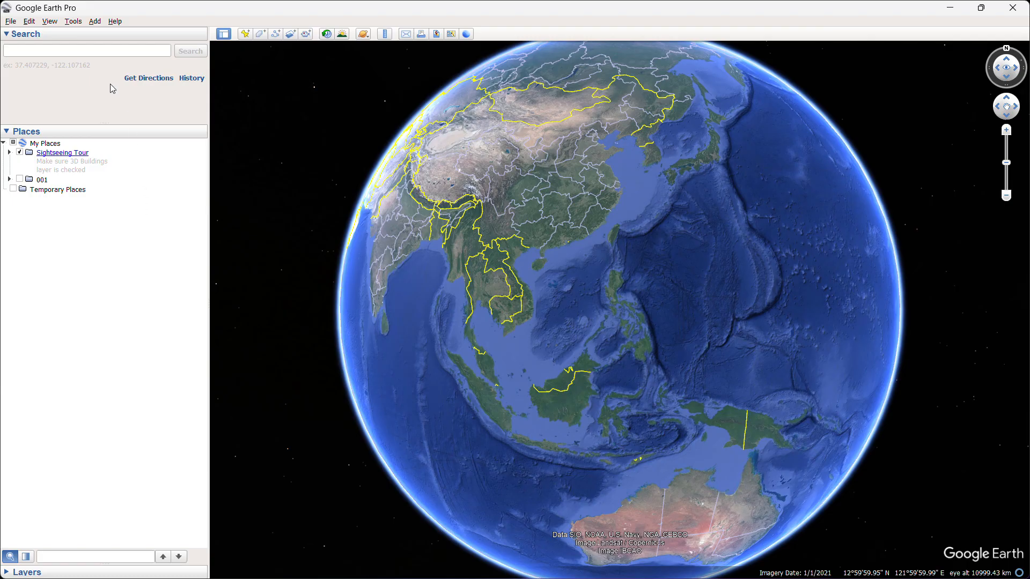
Search for the site's street address and save the found location to My Places.
{"action": "left_click", "coordinate": [97, 50]}
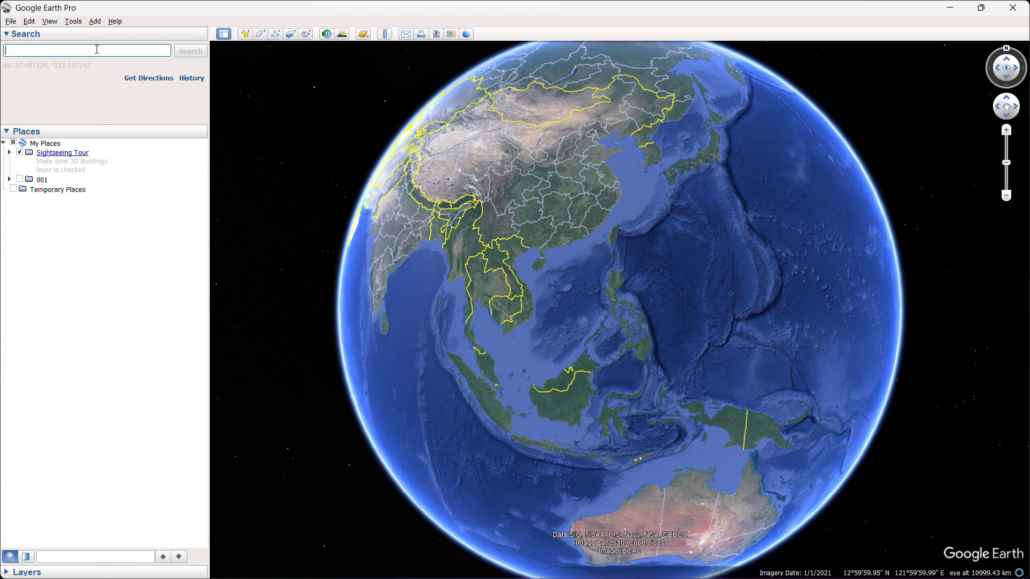
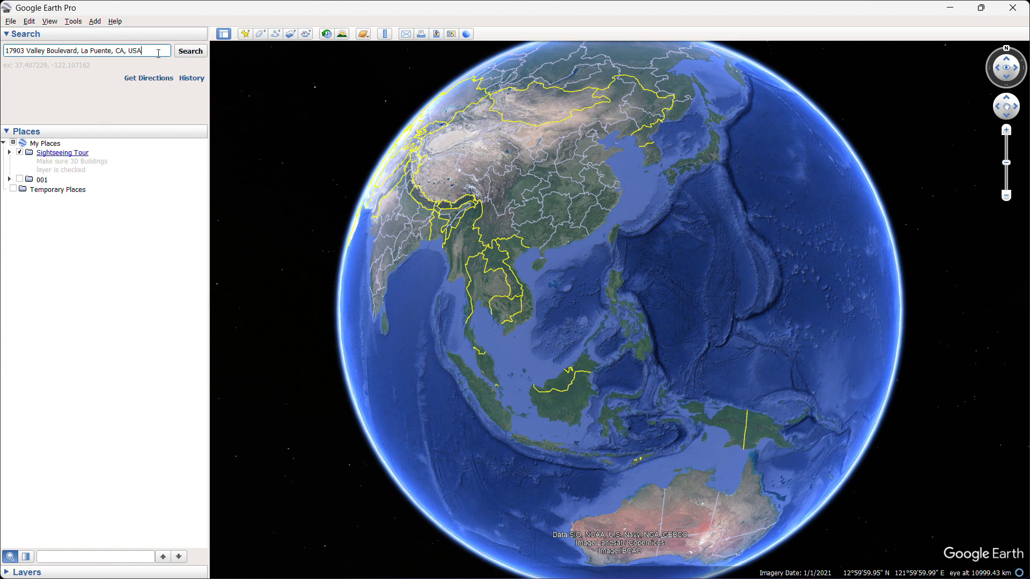
{"action": "left_click", "coordinate": [189, 52]}
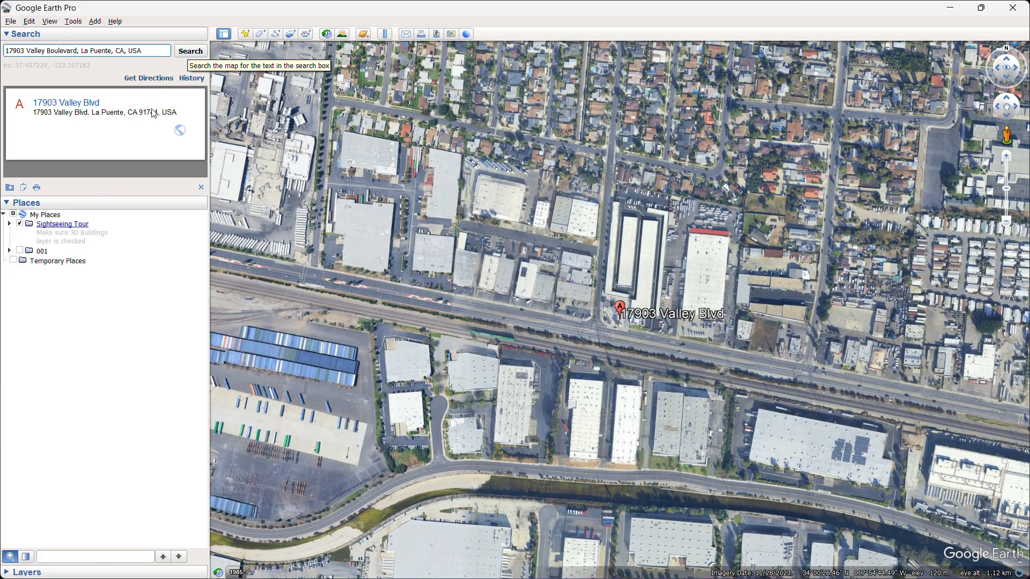
{"action": "right_click", "coordinate": [142, 139]}
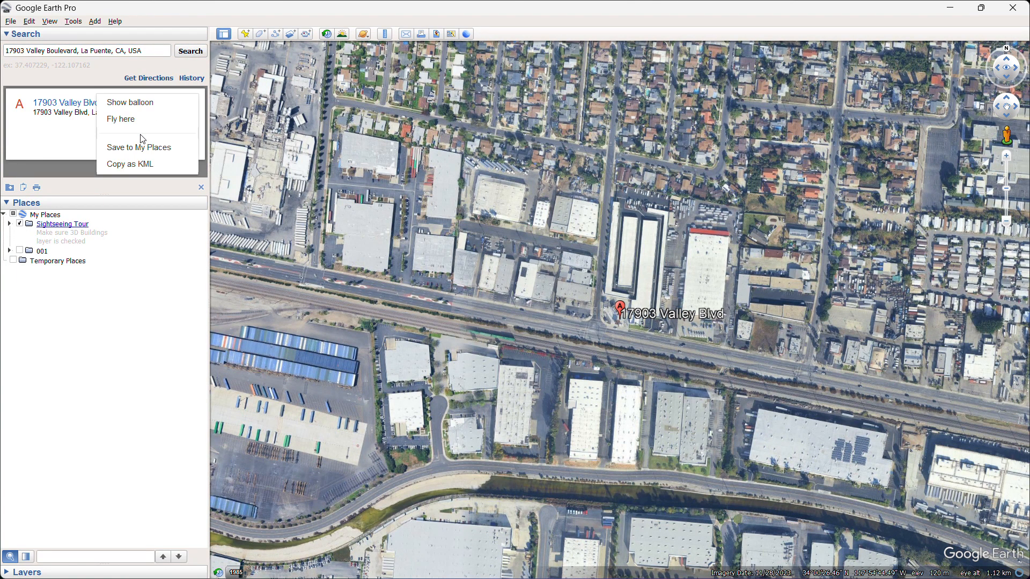
{"action": "left_click", "coordinate": [171, 149]}
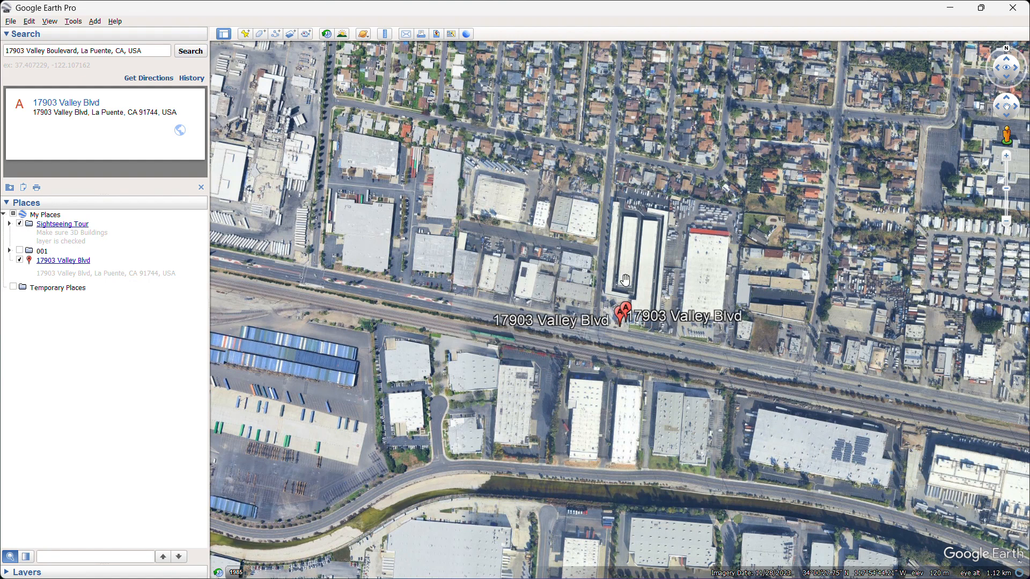
Frame the corner site close up with north up and store it as the saved placemark's snapshot view.
{"action": "mouse_move", "coordinate": [625, 280]}
{"action": "left_mouse_down"}
{"action": "mouse_move", "coordinate": [507, 310]}
{"action": "mouse_move", "coordinate": [642, 307]}
{"action": "mouse_move", "coordinate": [633, 101]}
{"action": "mouse_move", "coordinate": [632, 273]}
{"action": "left_mouse_up"}
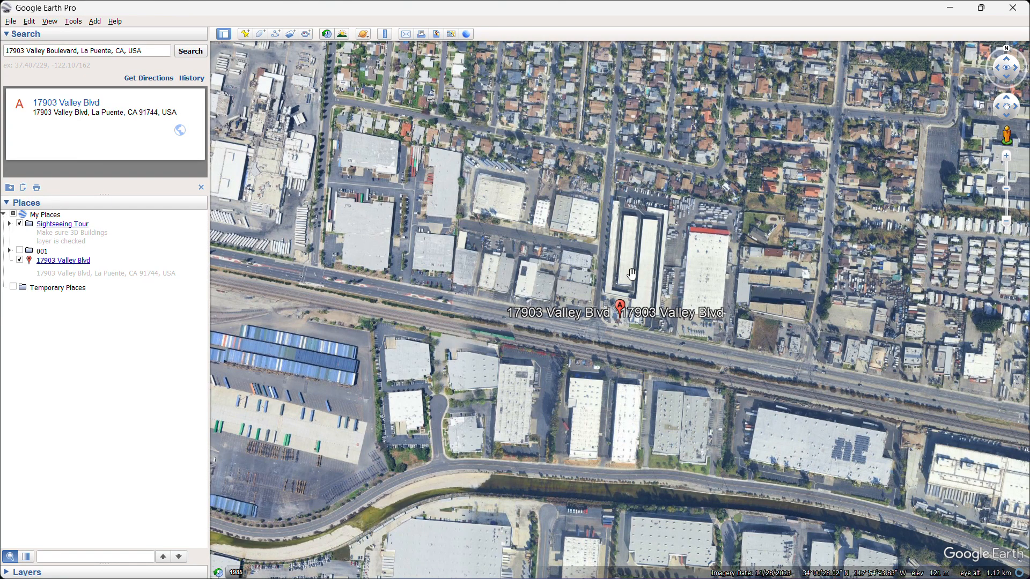
{"action": "scroll", "coordinate": [632, 274], "scroll_direction": "up", "scroll_amount": 3}
{"action": "scroll", "coordinate": [632, 274], "scroll_direction": "up", "scroll_amount": 3}
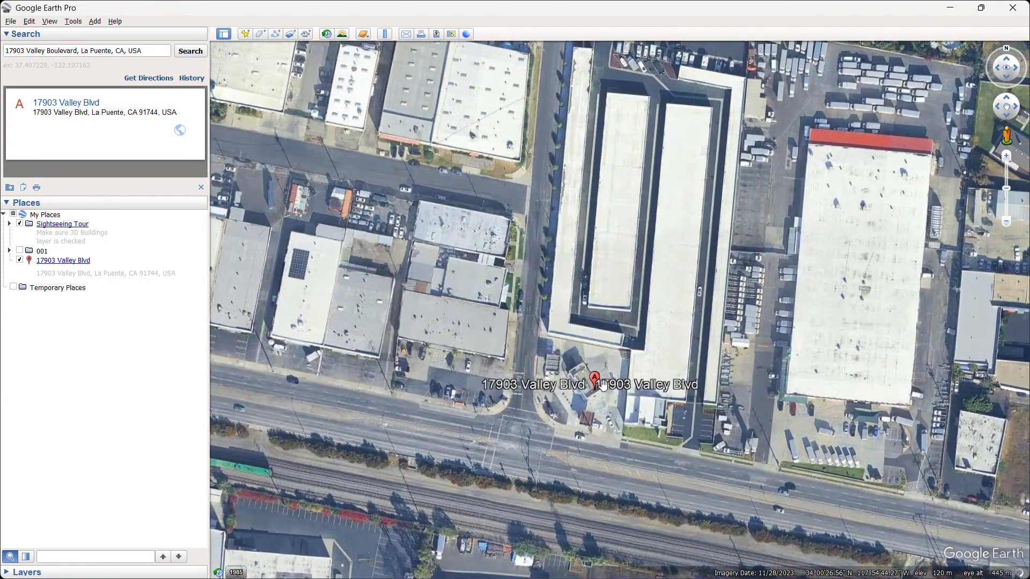
{"action": "scroll", "coordinate": [600, 405], "scroll_direction": "down", "scroll_amount": 2}
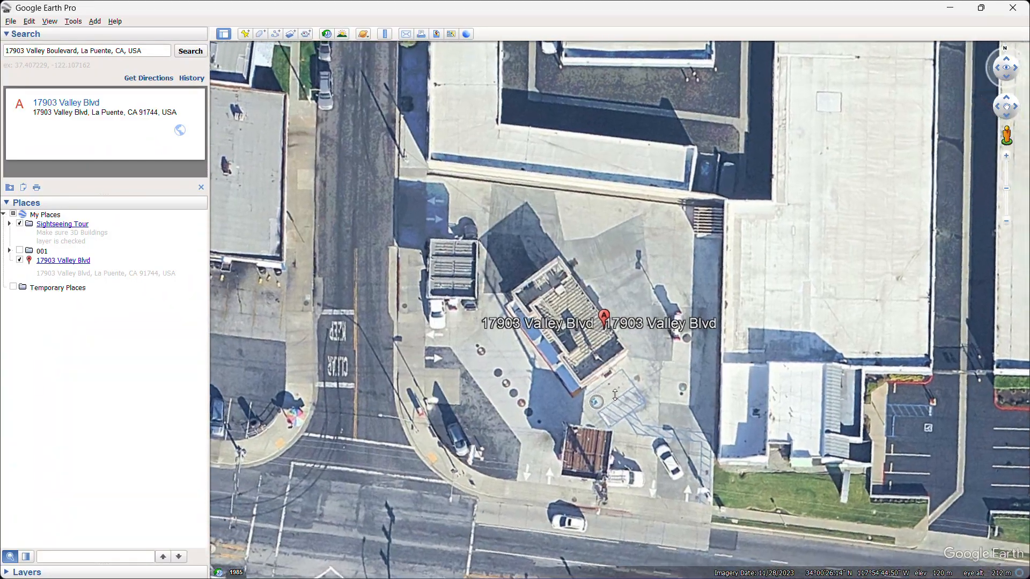
{"action": "middle_click_drag", "start_coordinate": [615, 396], "coordinate": [690, 378]}
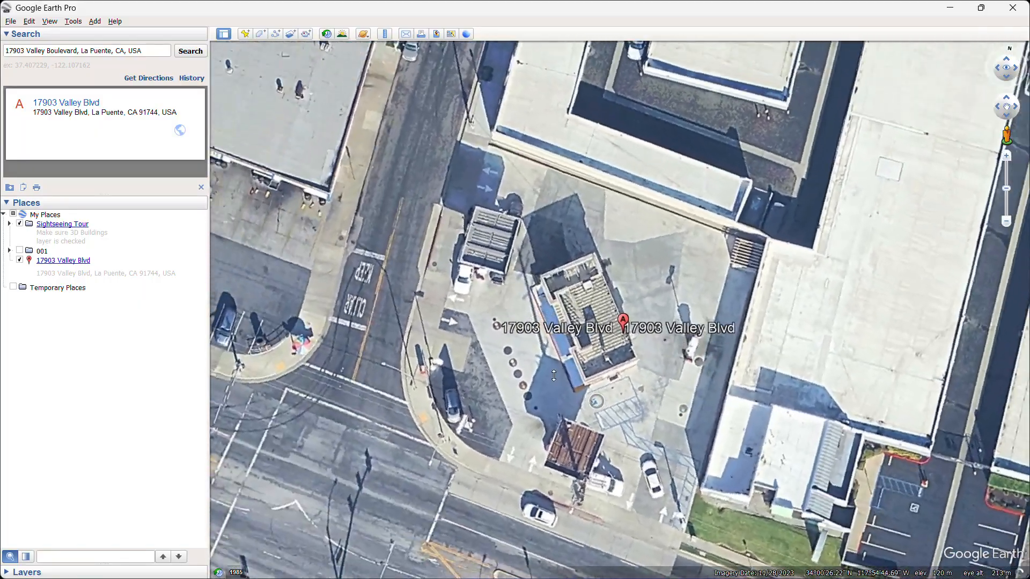
{"action": "middle_click_drag", "start_coordinate": [554, 375], "coordinate": [734, 385]}
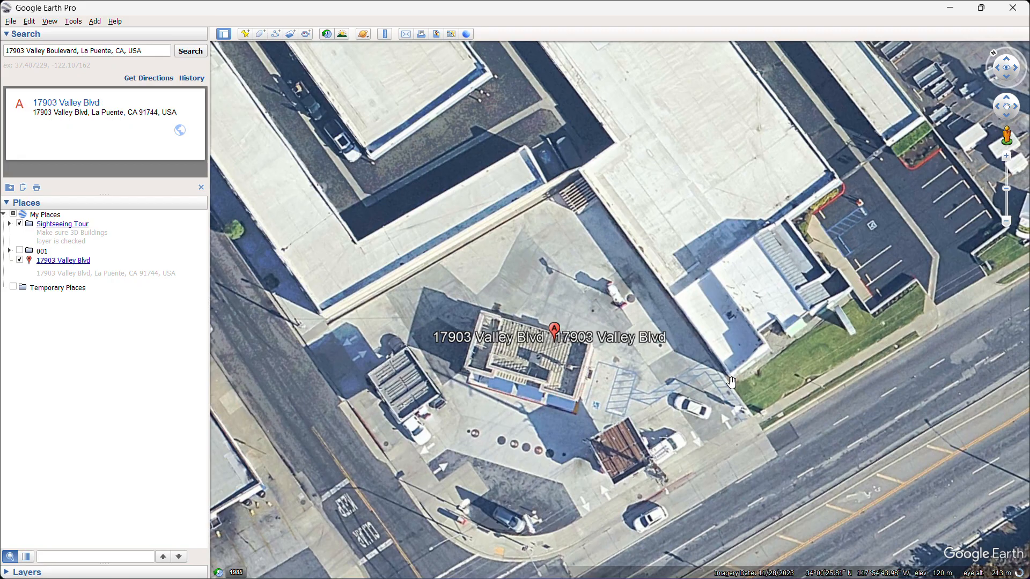
{"action": "key", "text": "n"}
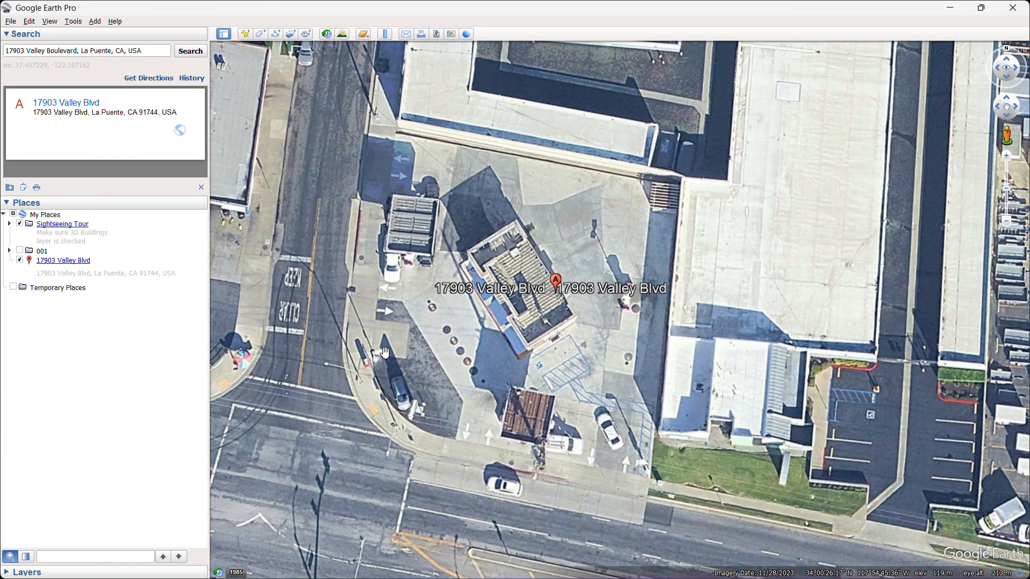
{"action": "left_click_drag", "start_coordinate": [386, 353], "coordinate": [458, 349]}
{"action": "scroll", "coordinate": [595, 360], "scroll_direction": "up", "scroll_amount": 2}
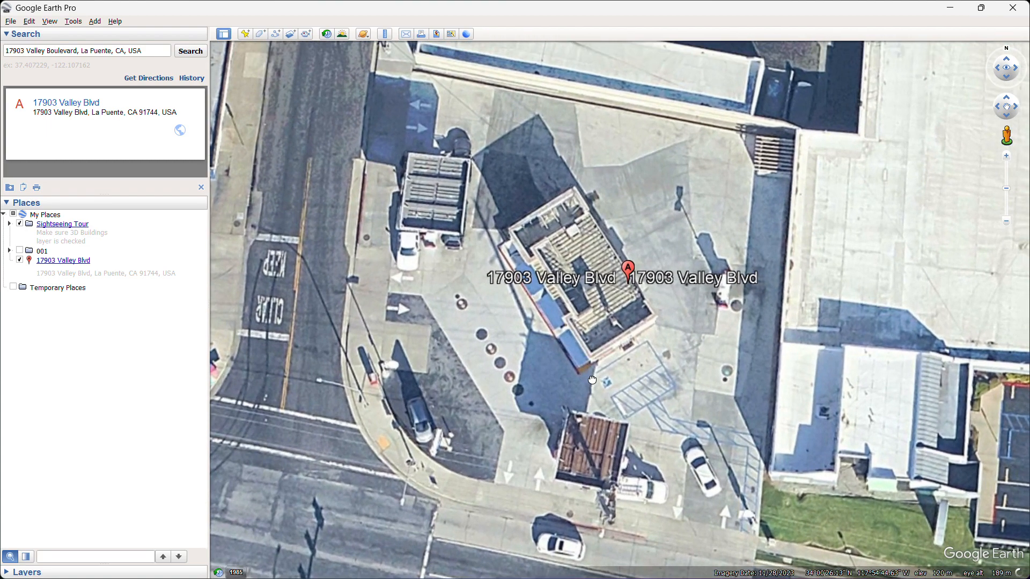
{"action": "scroll", "coordinate": [592, 375], "scroll_direction": "down", "scroll_amount": 3}
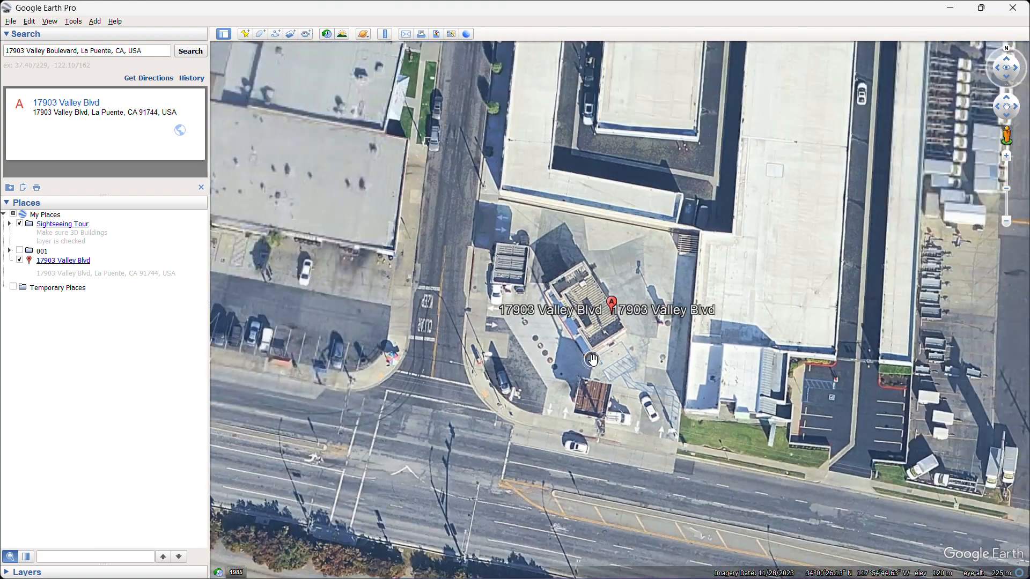
{"action": "scroll", "coordinate": [593, 360], "scroll_direction": "up", "scroll_amount": 2}
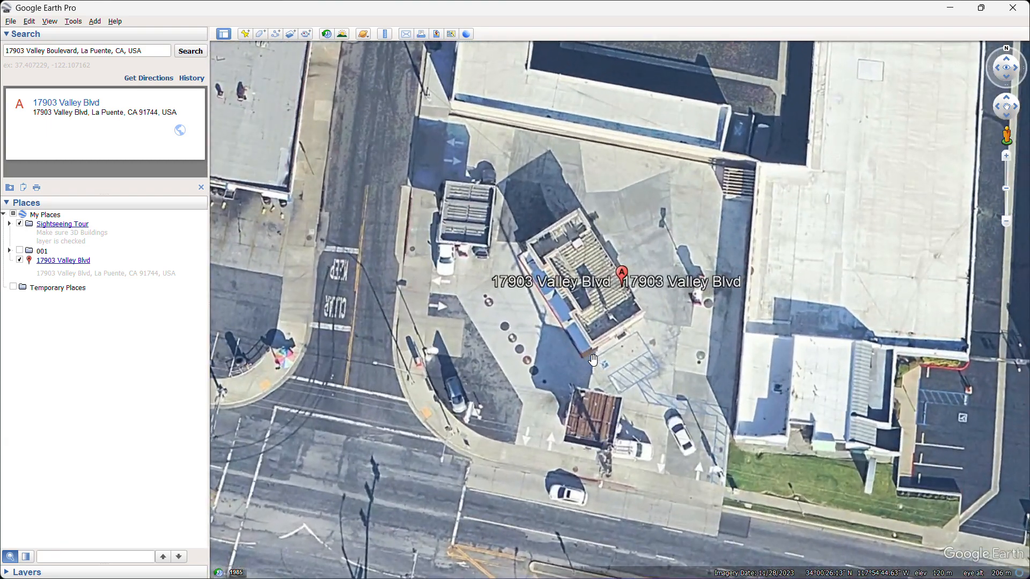
{"action": "right_click", "coordinate": [112, 266]}
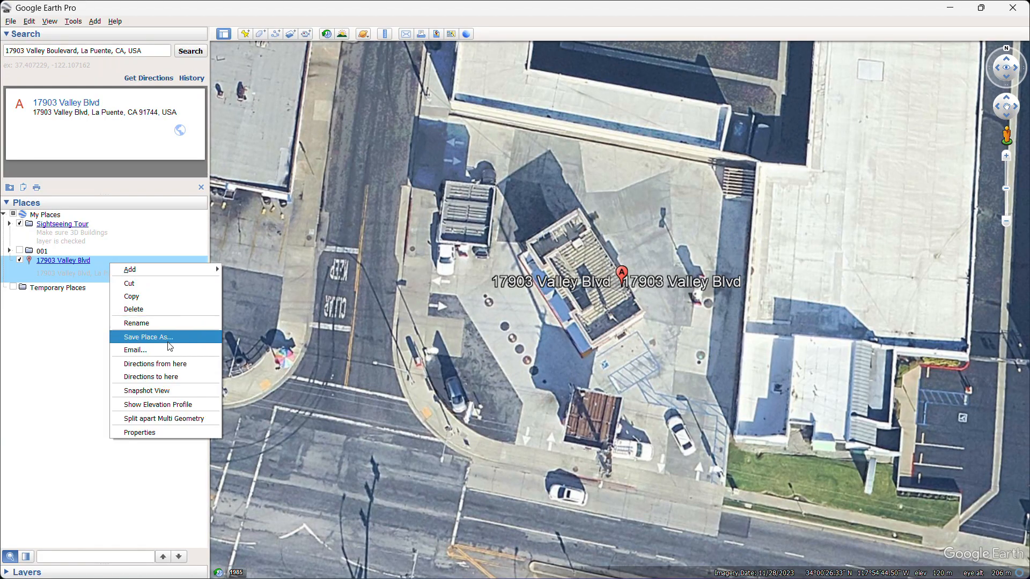
{"action": "left_click", "coordinate": [216, 385]}
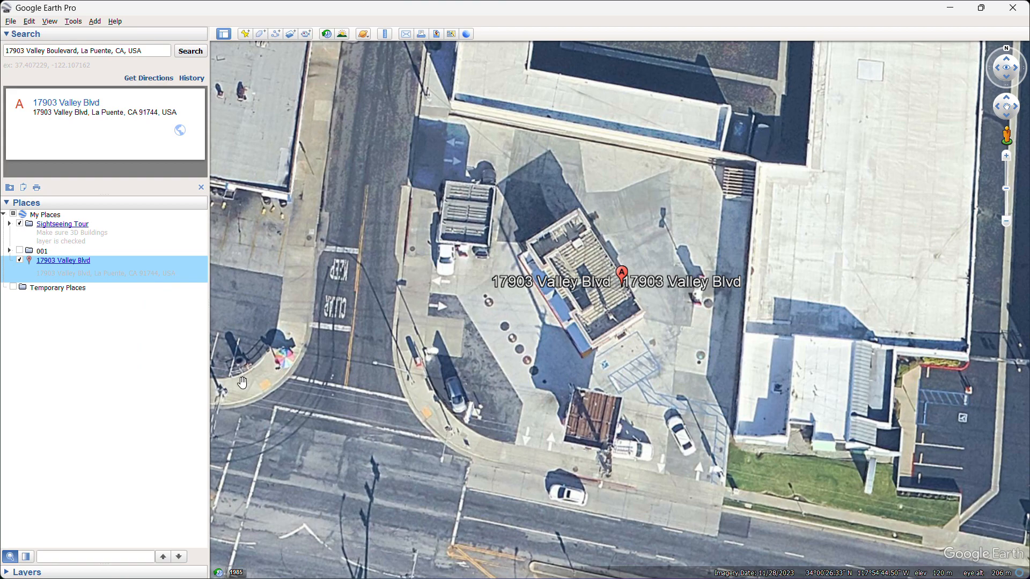
Check the placemark's stored view by zooming away from the site and flying back to it twice.
{"action": "scroll", "coordinate": [459, 346], "scroll_direction": "down", "scroll_amount": 3}
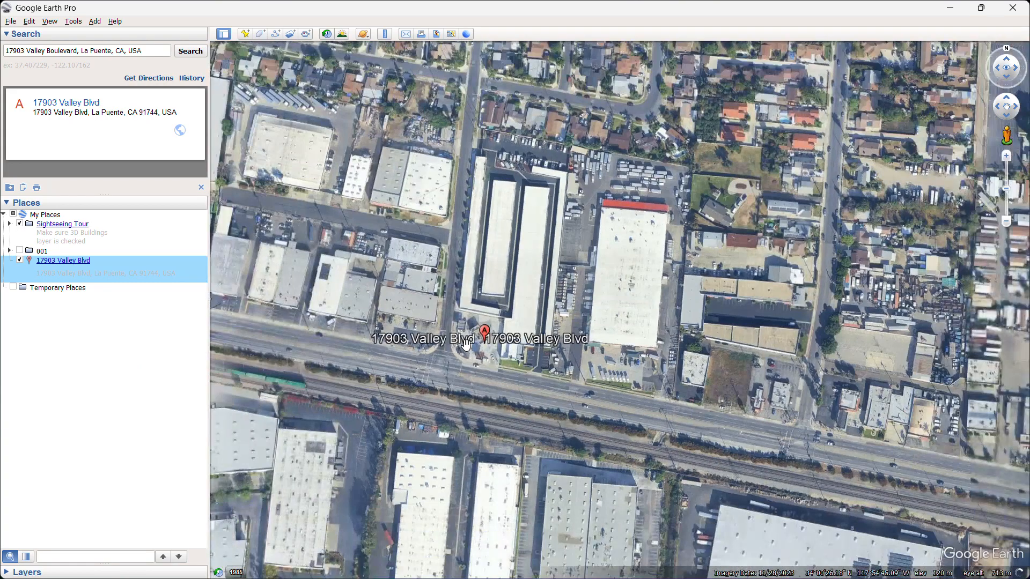
{"action": "double_click", "coordinate": [105, 263]}
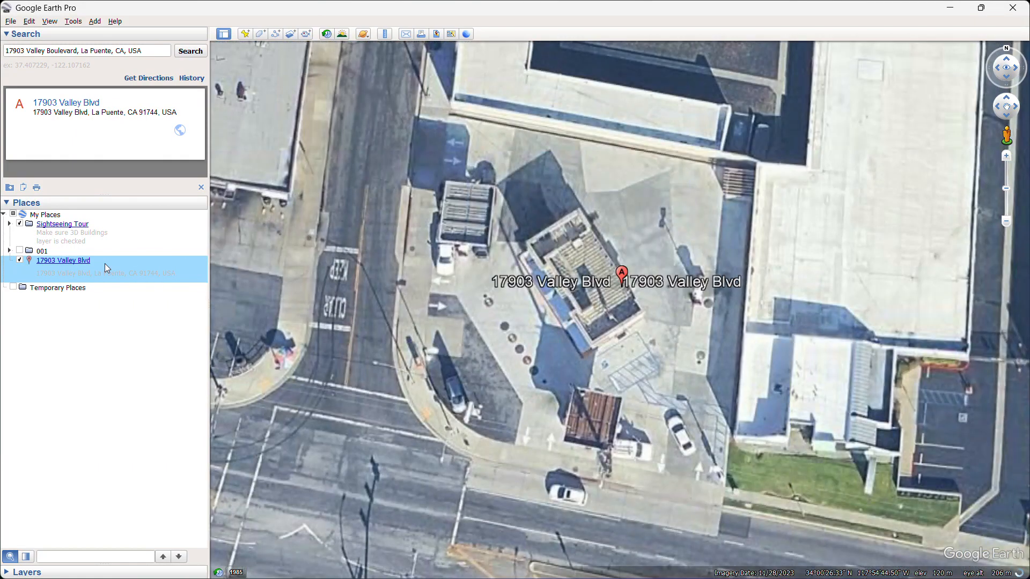
{"action": "scroll", "coordinate": [432, 311], "scroll_direction": "down", "scroll_amount": 4}
{"action": "left_click_drag", "start_coordinate": [464, 307], "coordinate": [732, 263]}
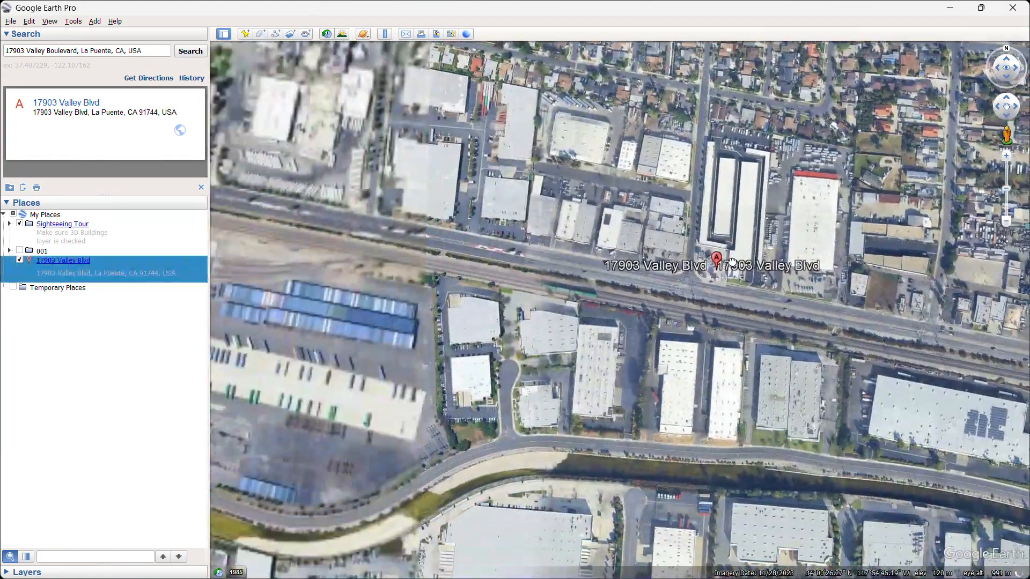
{"action": "double_click", "coordinate": [105, 265]}
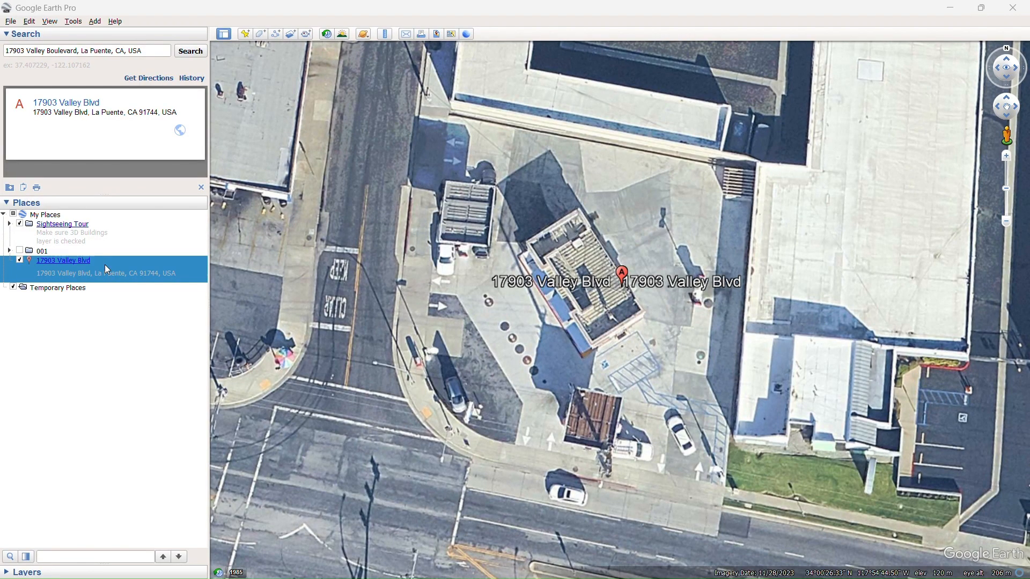
Create a folder in My Places named with the site's full postal address and move the saved placemark into it.
{"action": "right_click", "coordinate": [112, 218]}
{"action": "mouse_move", "coordinate": [139, 224]}
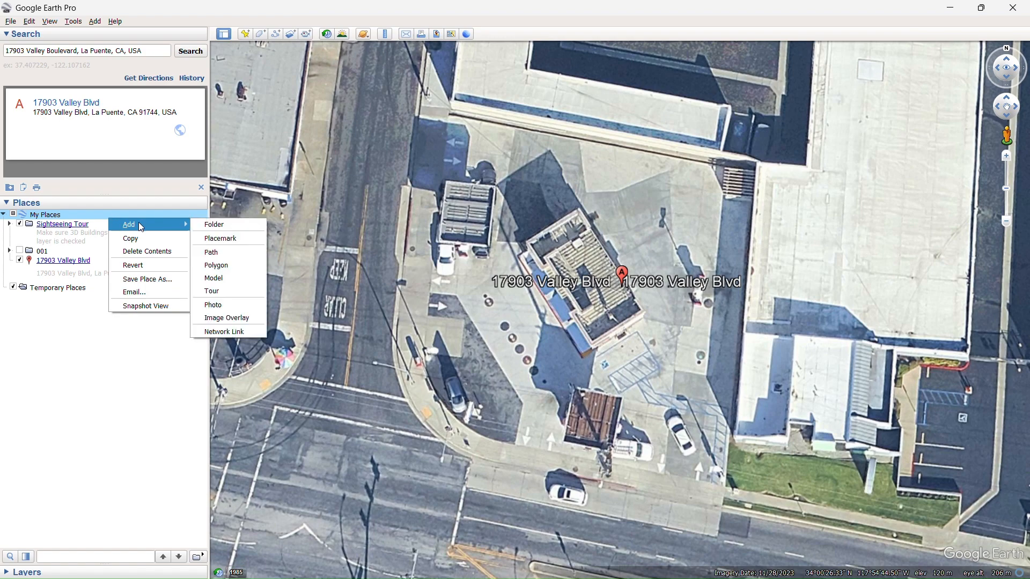
{"action": "left_click", "coordinate": [233, 223]}
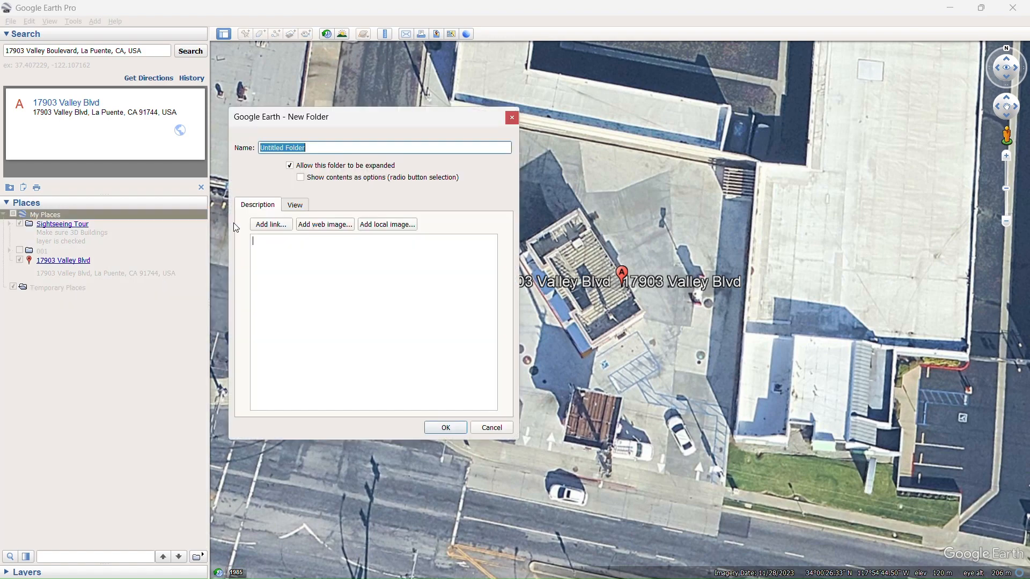
{"action": "left_click", "coordinate": [329, 147]}
{"action": "left_click_drag", "start_coordinate": [327, 147], "coordinate": [197, 141]}
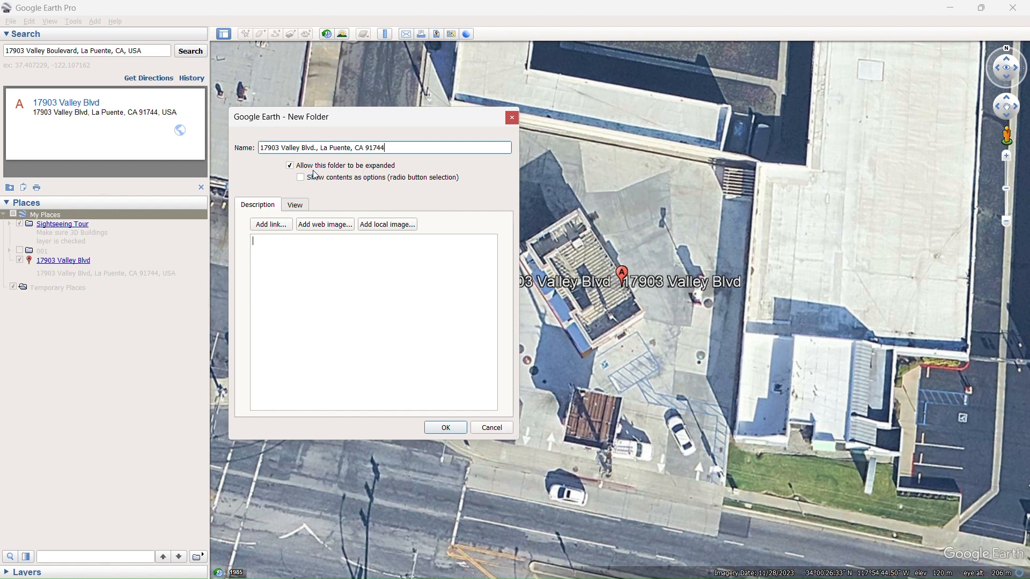
{"action": "left_click", "coordinate": [446, 427]}
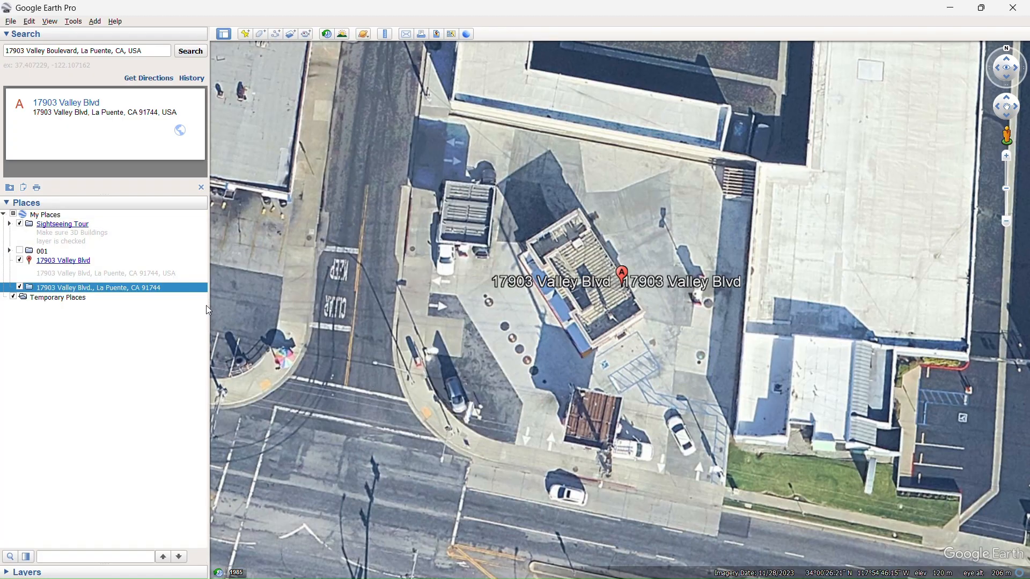
{"action": "left_click", "coordinate": [109, 262]}
{"action": "left_click_drag", "start_coordinate": [109, 263], "coordinate": [152, 289]}
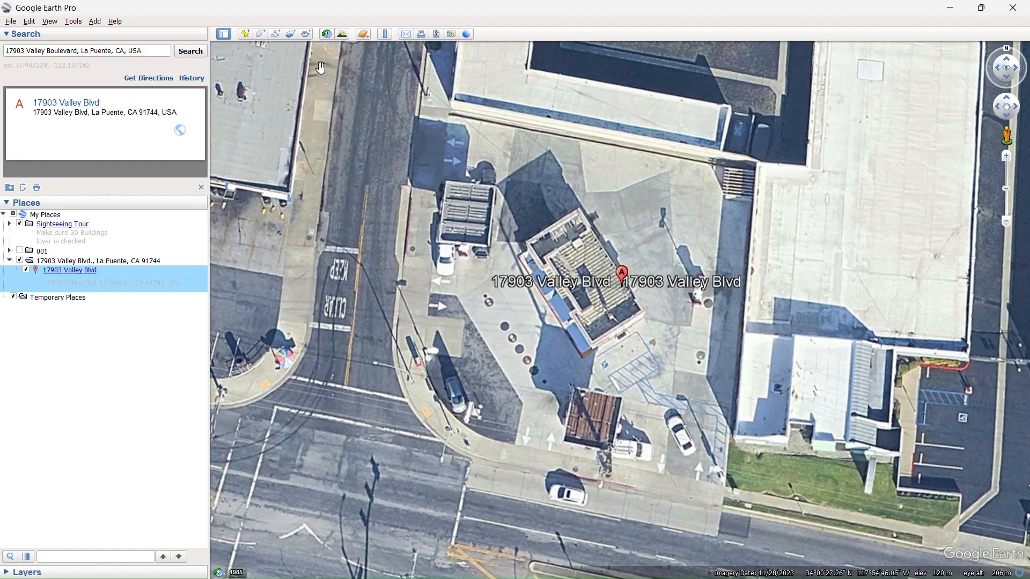
Measure a two-point path of about 51 feet along the building's centerline, from its northwest end to its southeast end.
{"action": "left_click", "coordinate": [386, 34]}
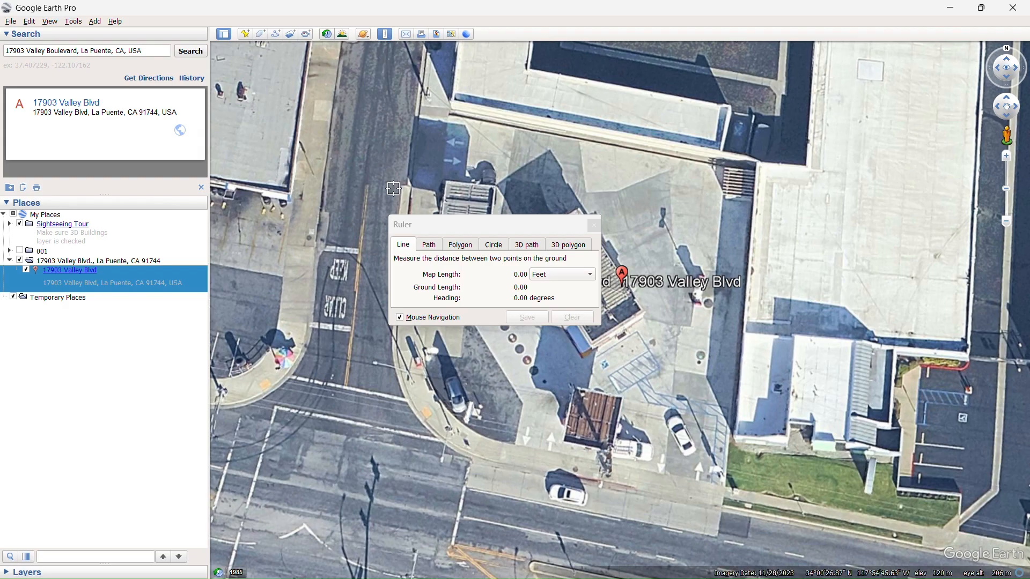
{"action": "left_click", "coordinate": [433, 246]}
{"action": "left_click_drag", "start_coordinate": [540, 228], "coordinate": [385, 157]}
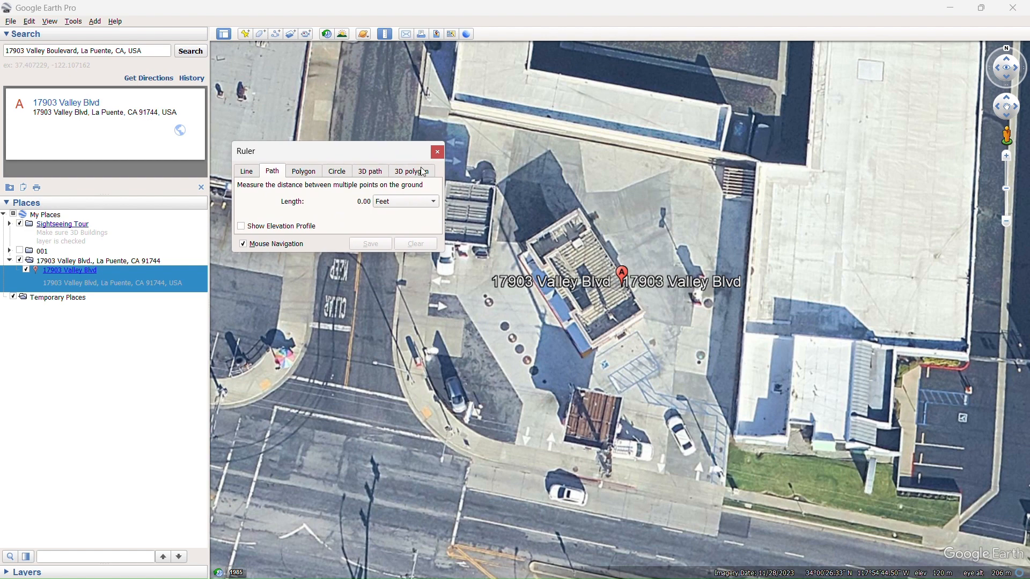
{"action": "left_click", "coordinate": [548, 224]}
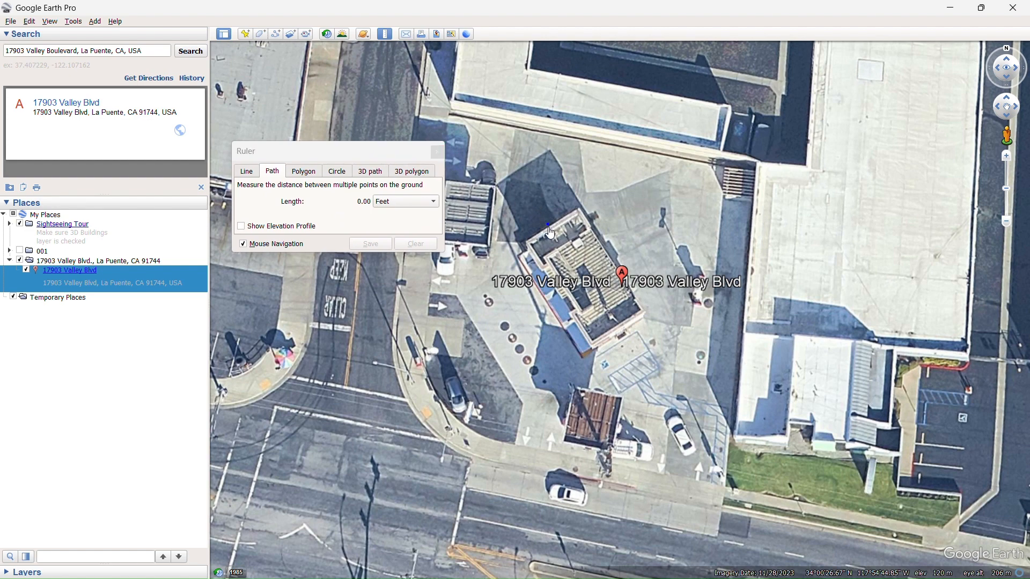
{"action": "left_click", "coordinate": [618, 329]}
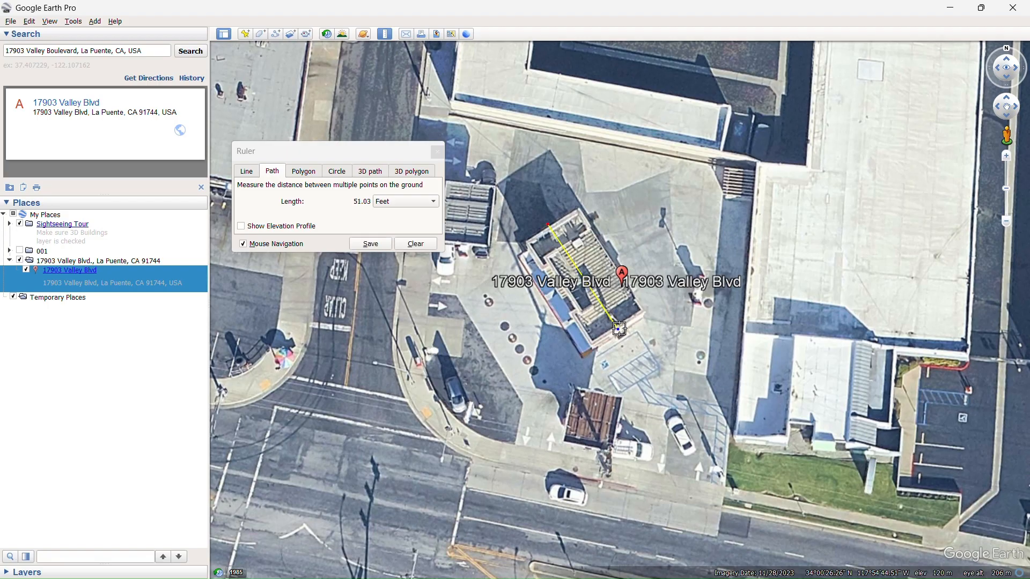
Try extending the path with three extra points east of the building and remove those points again.
{"action": "left_click", "coordinate": [669, 320]}
{"action": "left_click", "coordinate": [730, 298]}
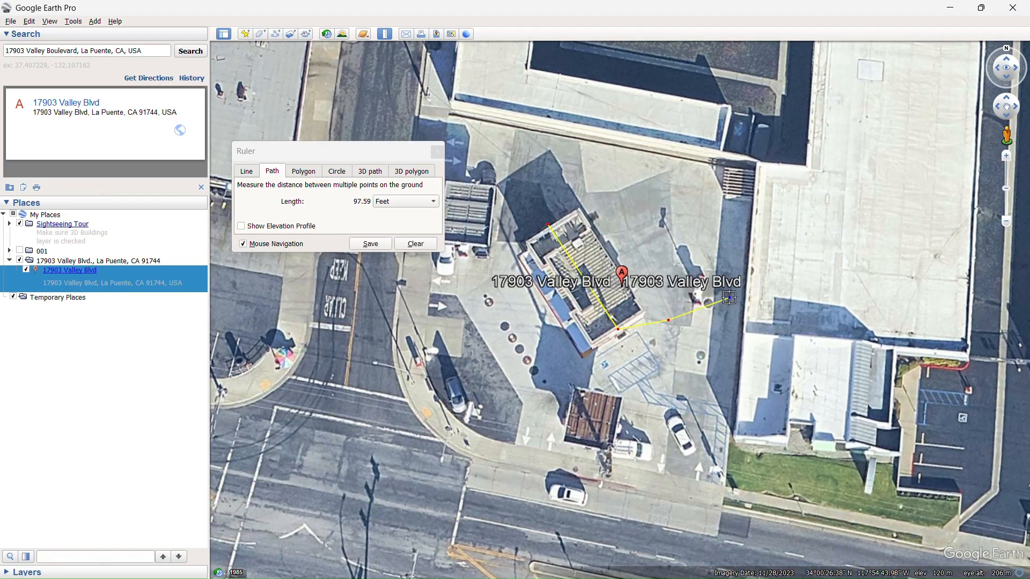
{"action": "left_click", "coordinate": [755, 229]}
{"action": "right_click", "coordinate": [755, 230]}
{"action": "right_click", "coordinate": [771, 234]}
{"action": "right_click", "coordinate": [667, 230]}
Adjust both endpoints of the centerline path to line up with the building's northwest and southeast edges.
{"action": "left_click_drag", "start_coordinate": [552, 229], "coordinate": [553, 225]}
{"action": "left_click_drag", "start_coordinate": [618, 329], "coordinate": [621, 338]}
{"action": "left_click_drag", "start_coordinate": [553, 227], "coordinate": [552, 228]}
Look up the centerline path's length and save the path under the name "Bldg CL: 51LF".
{"action": "left_click", "coordinate": [371, 244]}
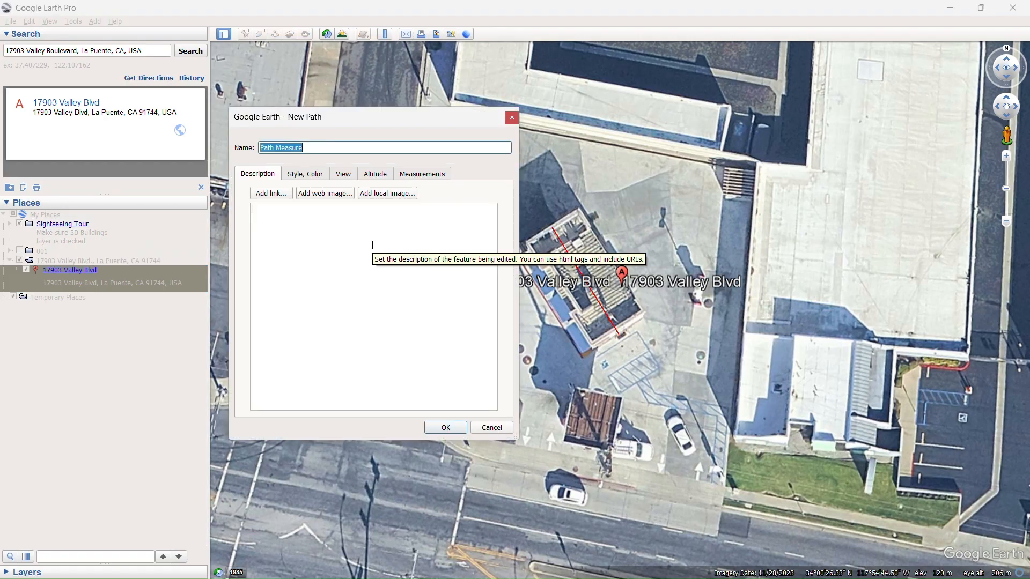
{"action": "left_click", "coordinate": [427, 175]}
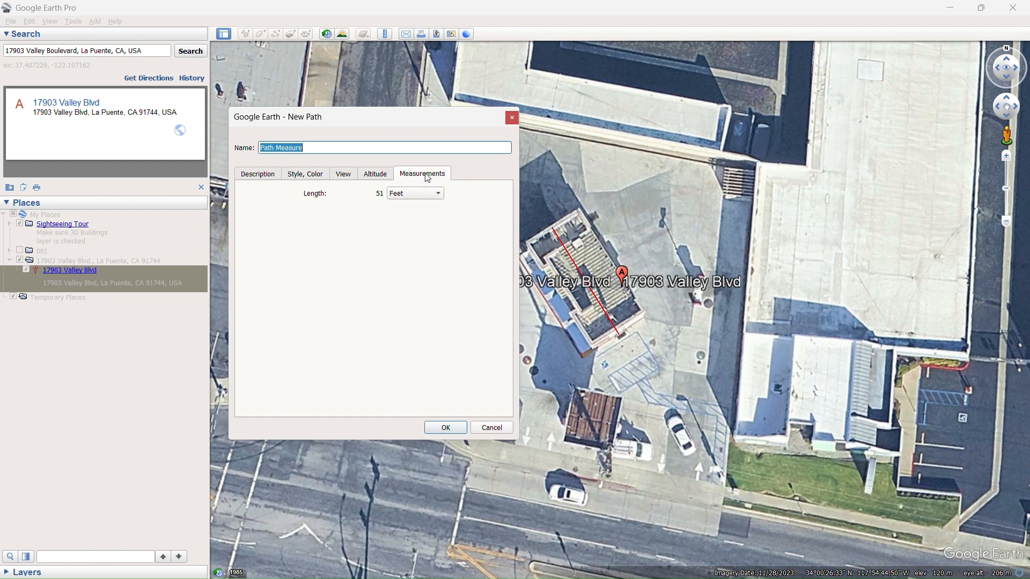
{"action": "left_click", "coordinate": [427, 193]}
{"action": "left_click", "coordinate": [426, 194]}
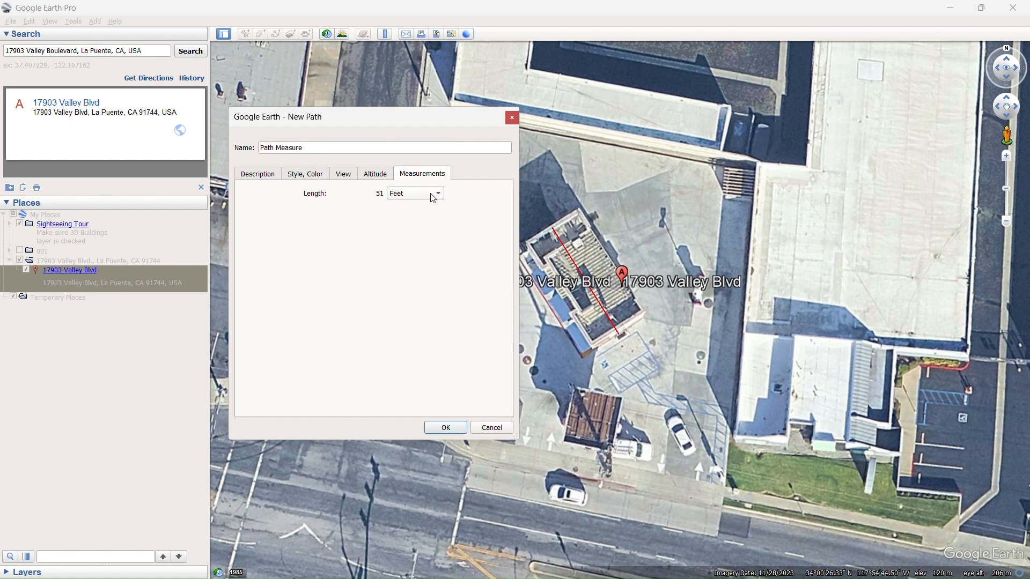
{"action": "left_click_drag", "start_coordinate": [328, 147], "coordinate": [228, 144]}
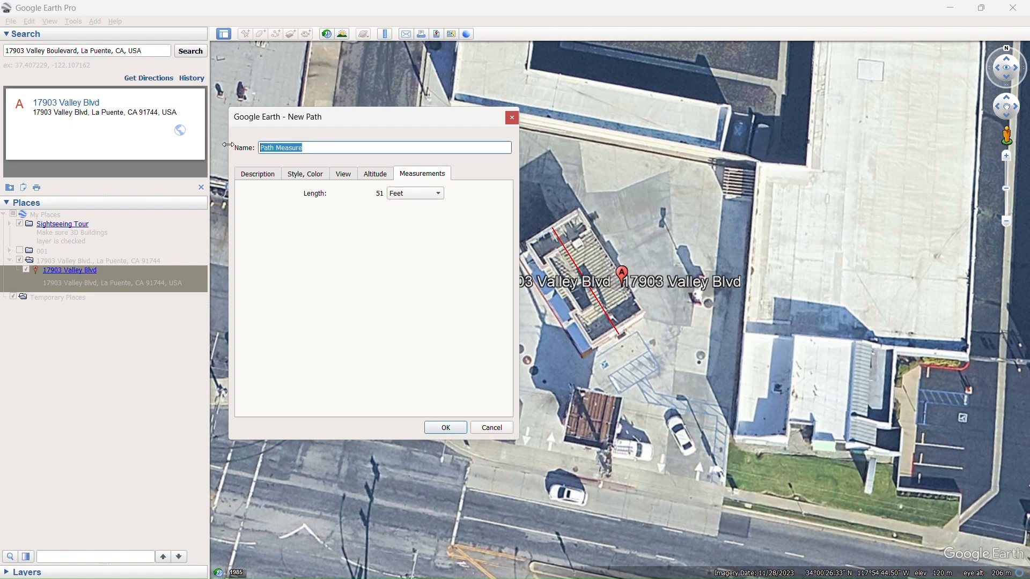
{"action": "type", "text": "Bk"}
{"action": "type", "text": "ldg CL"}
{"action": "type", "text": ": 51"}
{"action": "type", "text": "LF"}
{"action": "left_click", "coordinate": [447, 428]}
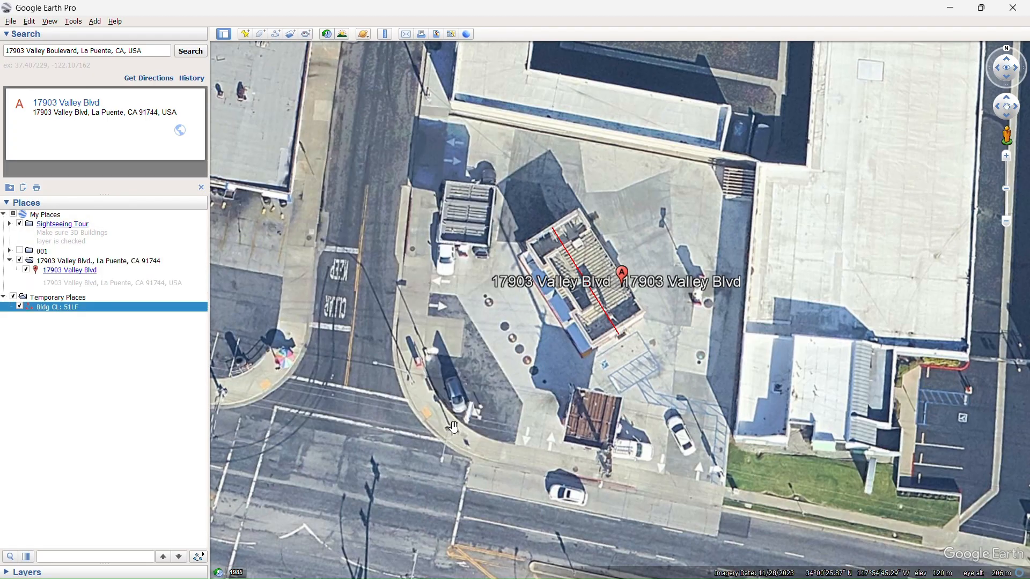
Start a polygon measurement of the site with points at its northwest, northeast and southeast corners.
{"action": "left_click", "coordinate": [385, 34]}
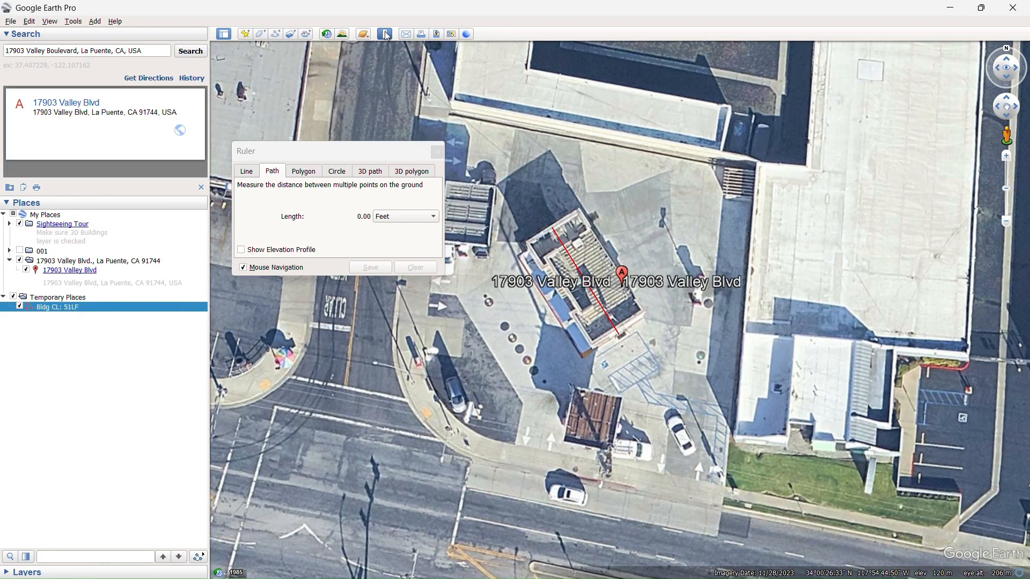
{"action": "left_click", "coordinate": [304, 171]}
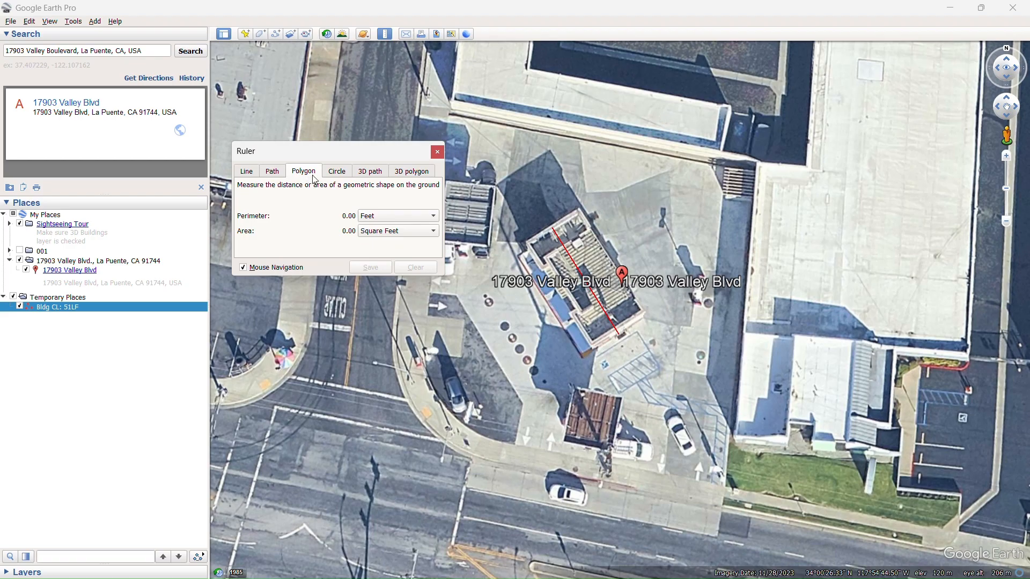
{"action": "left_click_drag", "start_coordinate": [377, 154], "coordinate": [363, 99]}
{"action": "left_click_drag", "start_coordinate": [604, 185], "coordinate": [668, 197]}
{"action": "left_click", "coordinate": [515, 127]}
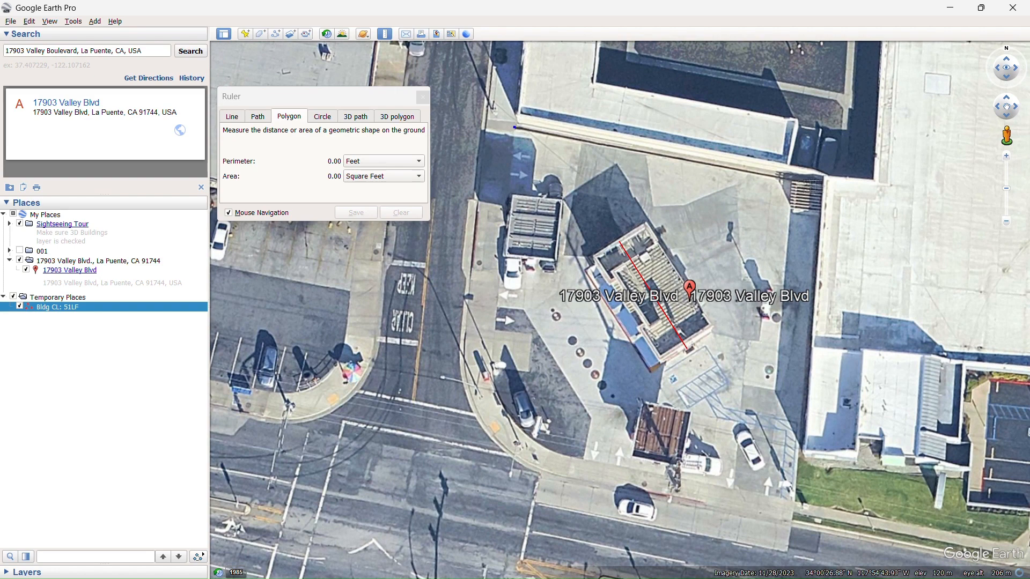
{"action": "left_click", "coordinate": [821, 185]}
{"action": "left_click", "coordinate": [793, 500]}
Trace the rounded southwest street corner with closely spaced points to finish a site polygon of about 15,460 square feet and 489 feet perimeter.
{"action": "left_click", "coordinate": [583, 462]}
{"action": "left_click", "coordinate": [563, 455]}
{"action": "left_click", "coordinate": [542, 444]}
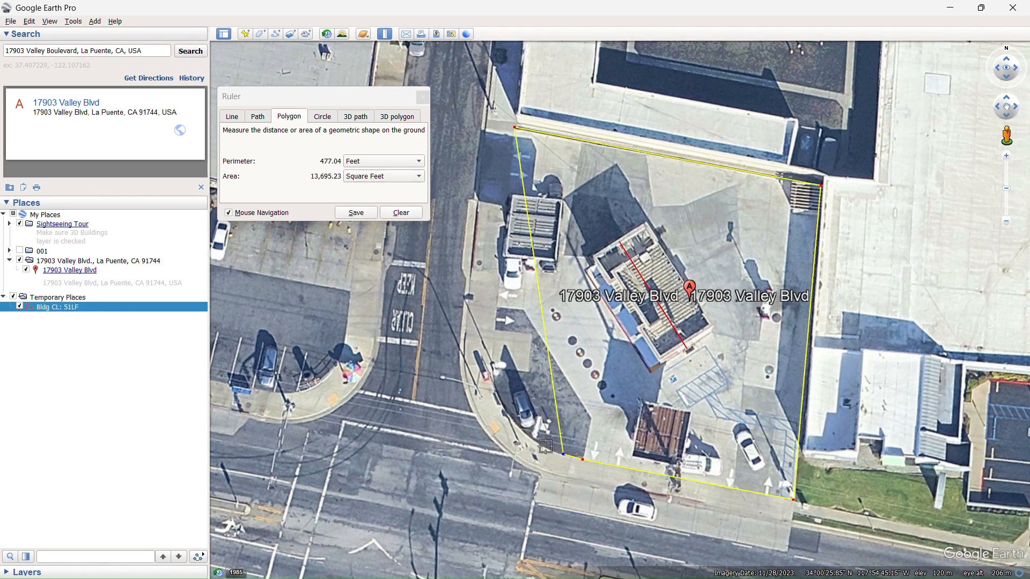
{"action": "left_click", "coordinate": [520, 428]}
{"action": "left_click", "coordinate": [504, 409]}
{"action": "left_click", "coordinate": [496, 389]}
{"action": "left_click", "coordinate": [491, 370]}
{"action": "left_click_drag", "start_coordinate": [497, 389], "coordinate": [496, 392]}
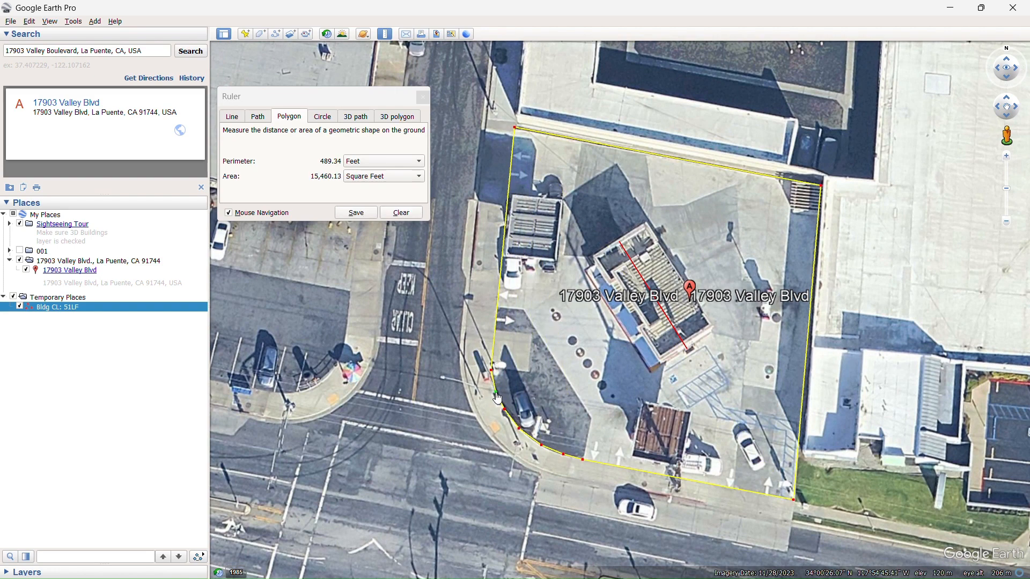
Look up the polygon's area and perimeter and save it under the name "Site SF: 15.46KSF, 489LF".
{"action": "left_click", "coordinate": [356, 213]}
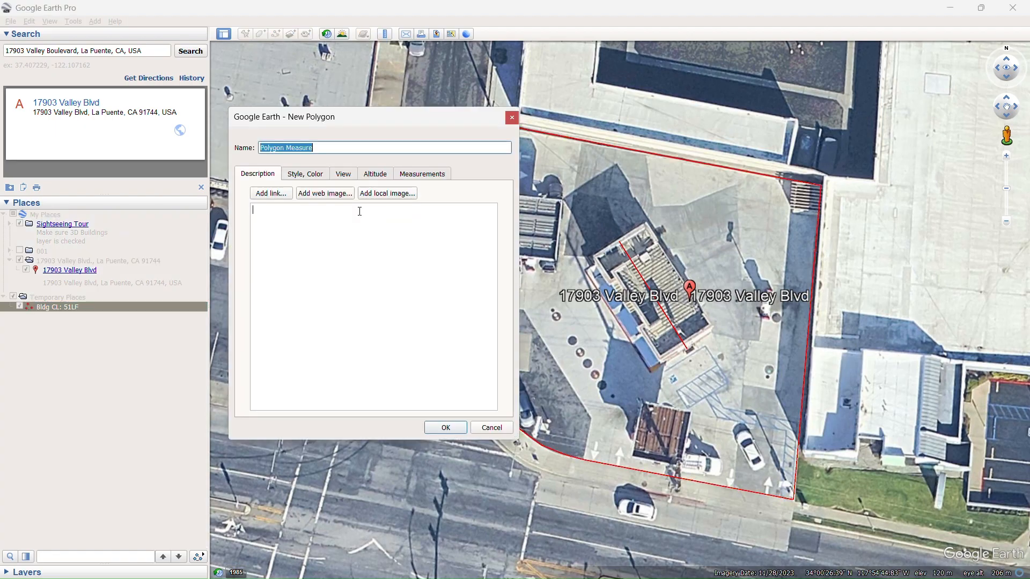
{"action": "left_click", "coordinate": [438, 175]}
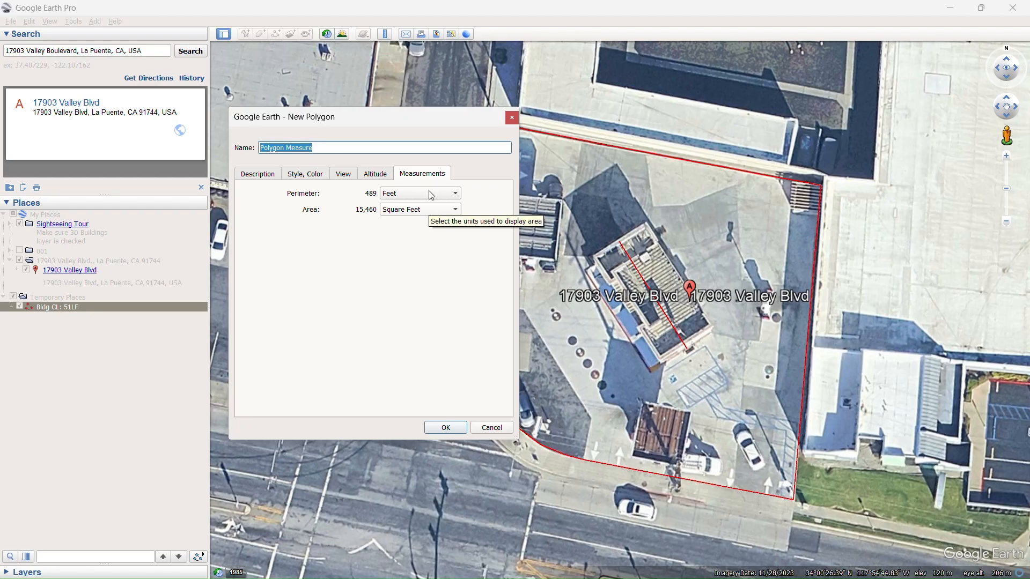
{"action": "left_click", "coordinate": [345, 147]}
{"action": "left_click_drag", "start_coordinate": [345, 147], "coordinate": [252, 149]}
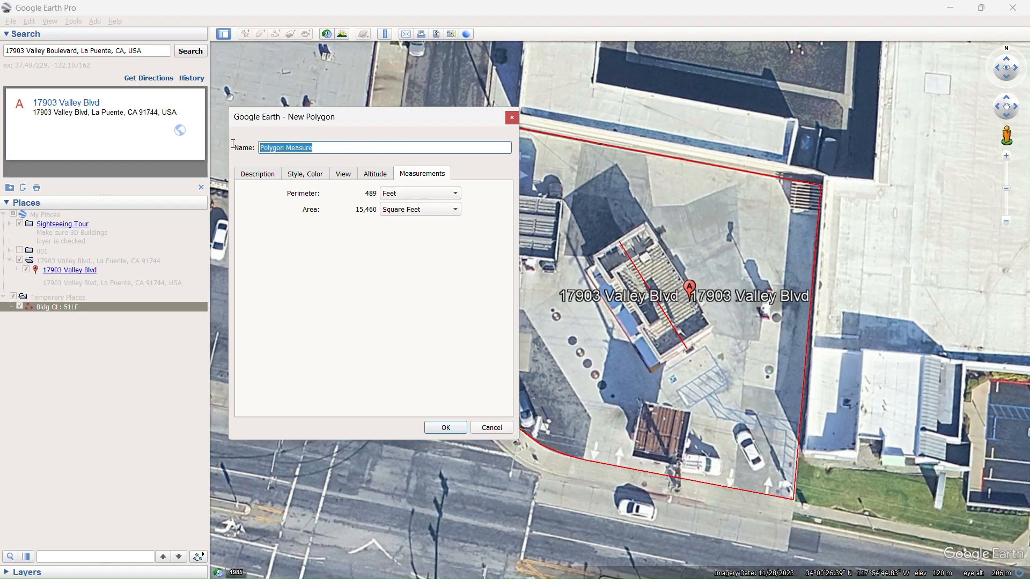
{"action": "type", "text": "Site SF:"}
{"action": "type", "text": "15.46KSF, 489"}
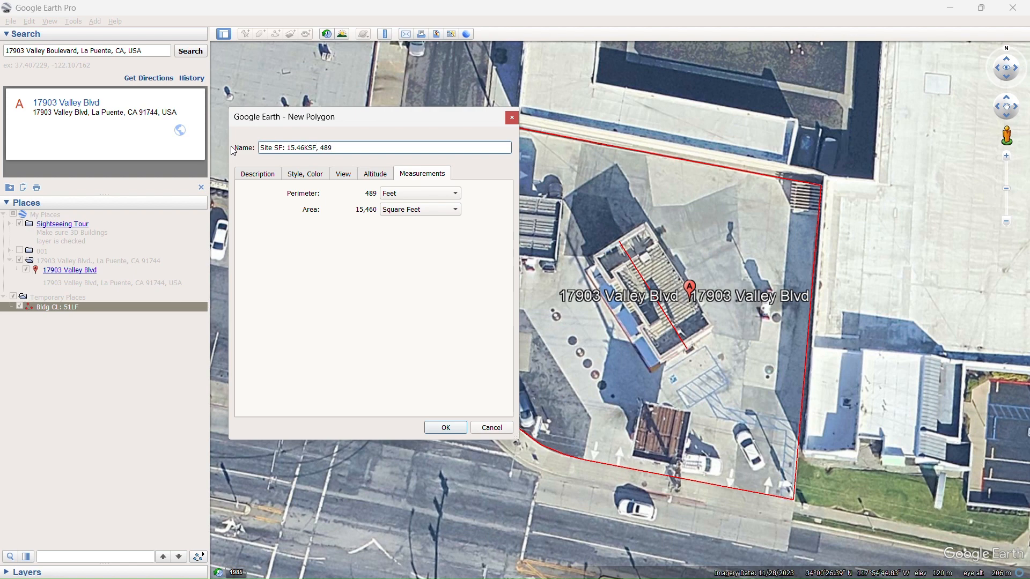
{"action": "type", "text": "LF"}
{"action": "left_click", "coordinate": [446, 428]}
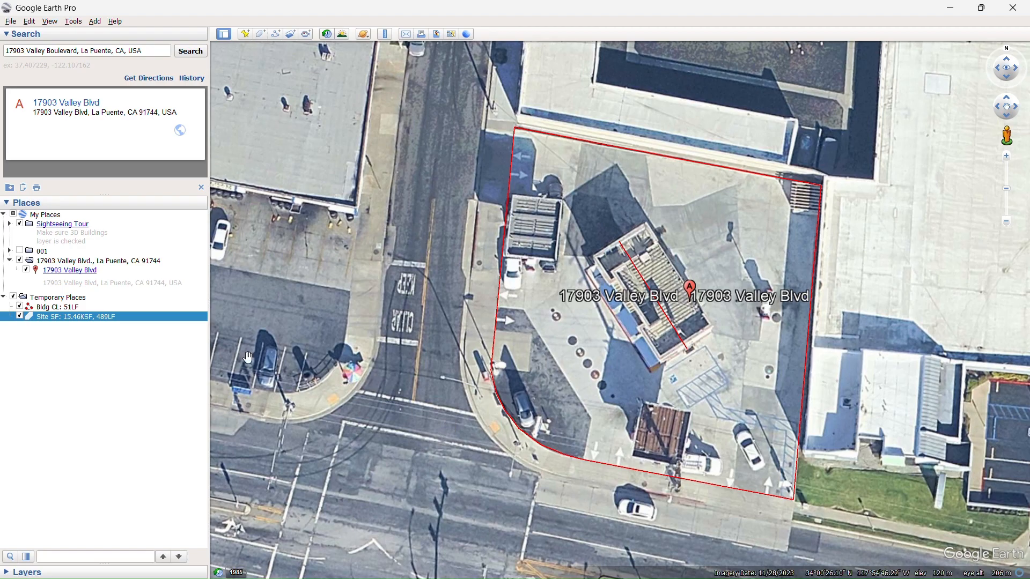
Cut the "Bldg CL: 51LF" path from Temporary Places and paste it into the site's address folder.
{"action": "left_click", "coordinate": [135, 306]}
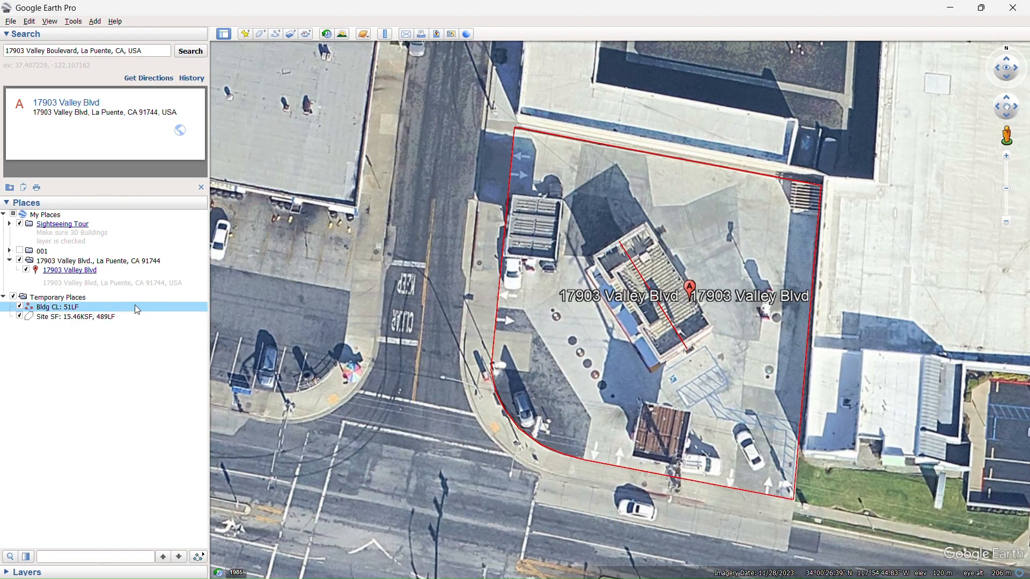
{"action": "right_click", "coordinate": [135, 306]}
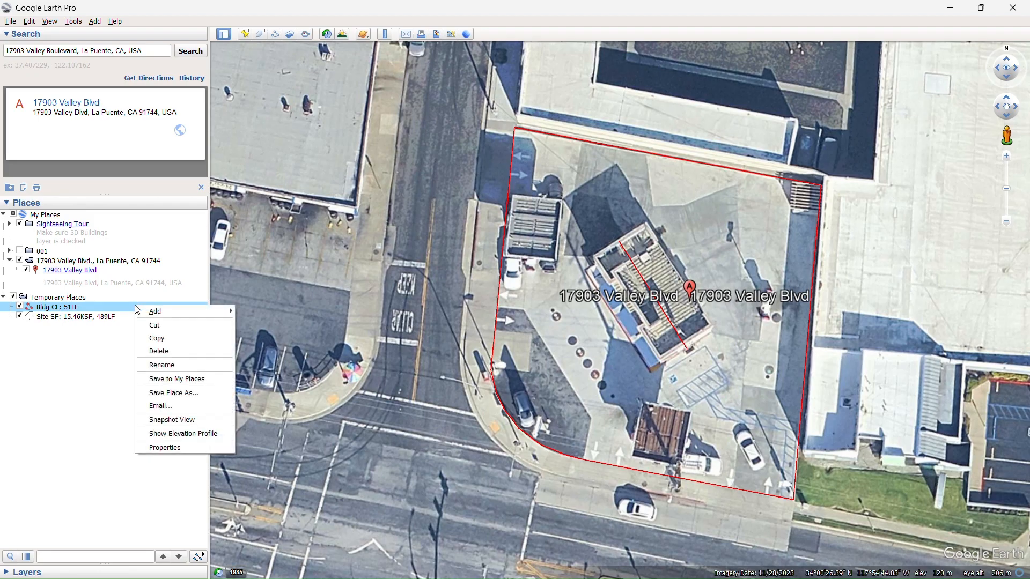
{"action": "left_click", "coordinate": [179, 326]}
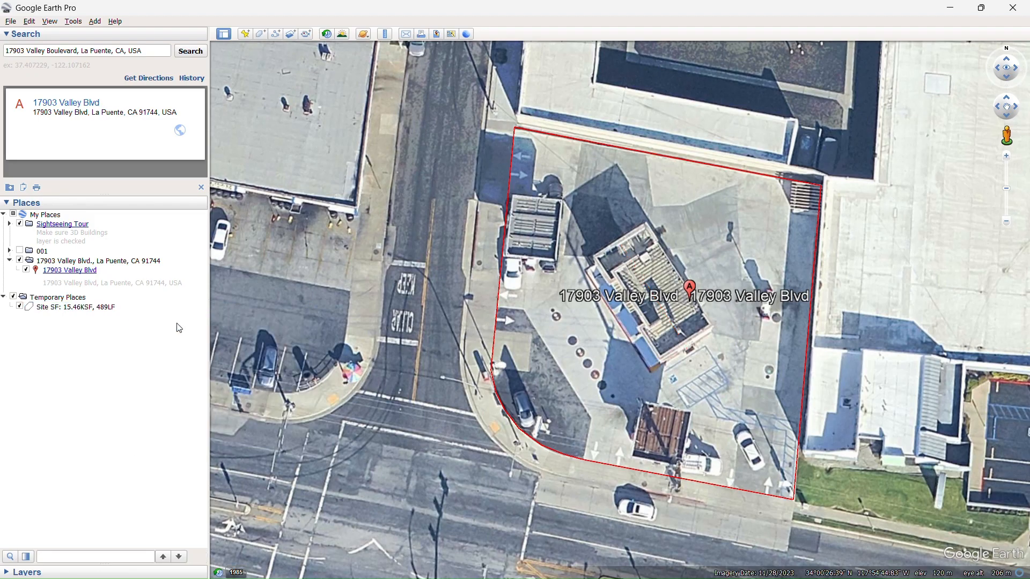
{"action": "left_click", "coordinate": [169, 261]}
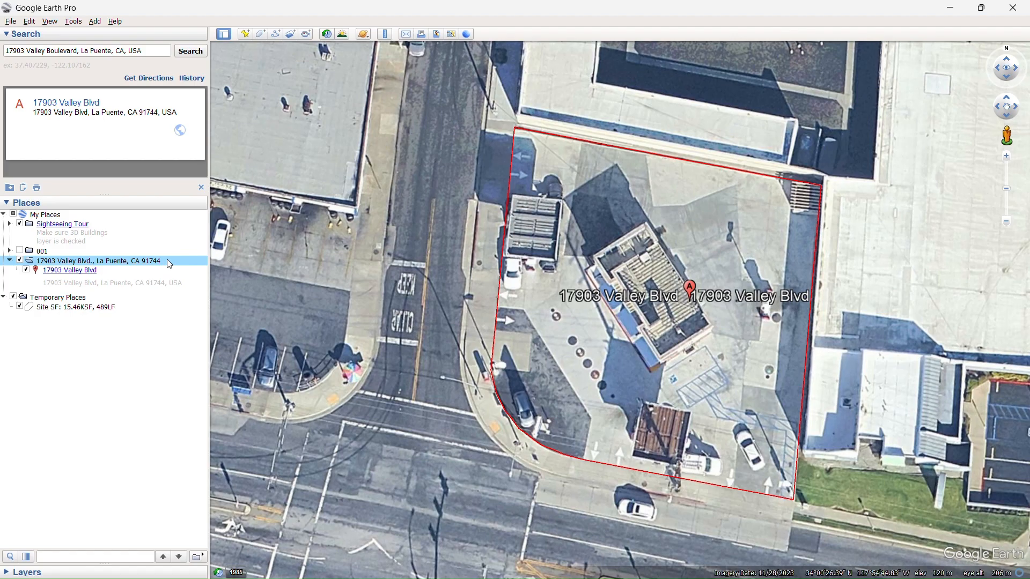
{"action": "right_click", "coordinate": [169, 263]}
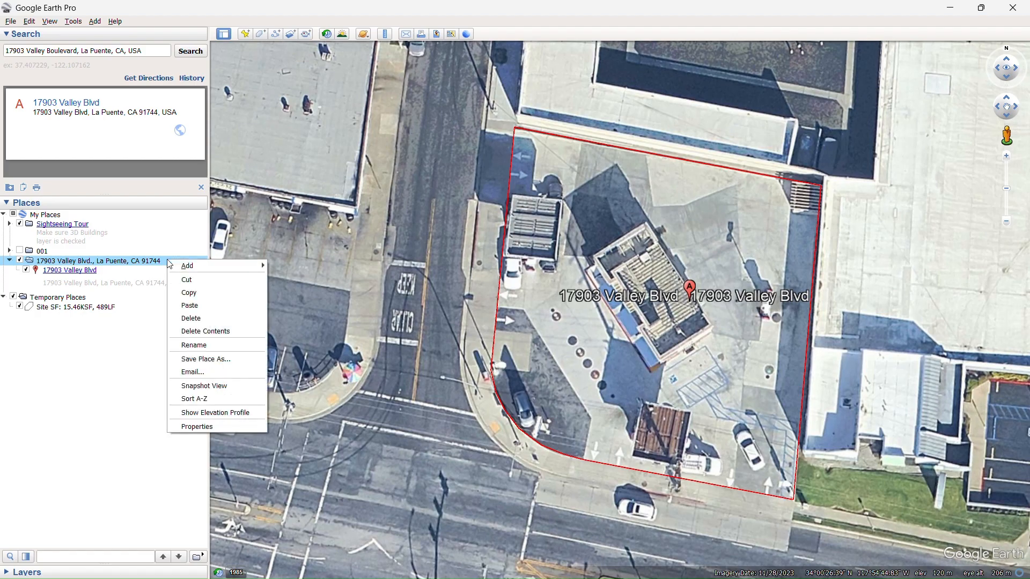
{"action": "left_click", "coordinate": [189, 306]}
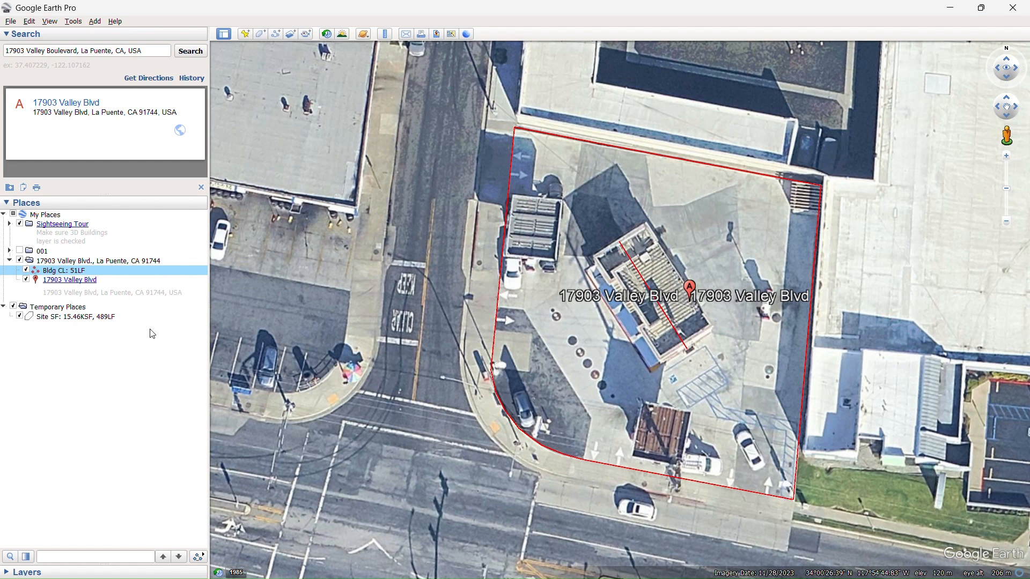
Move the "Site SF: 15.46KSF, 489LF" polygon from Temporary Places into the site's address folder.
{"action": "left_click", "coordinate": [86, 319]}
{"action": "left_click_drag", "start_coordinate": [73, 322], "coordinate": [149, 263]}
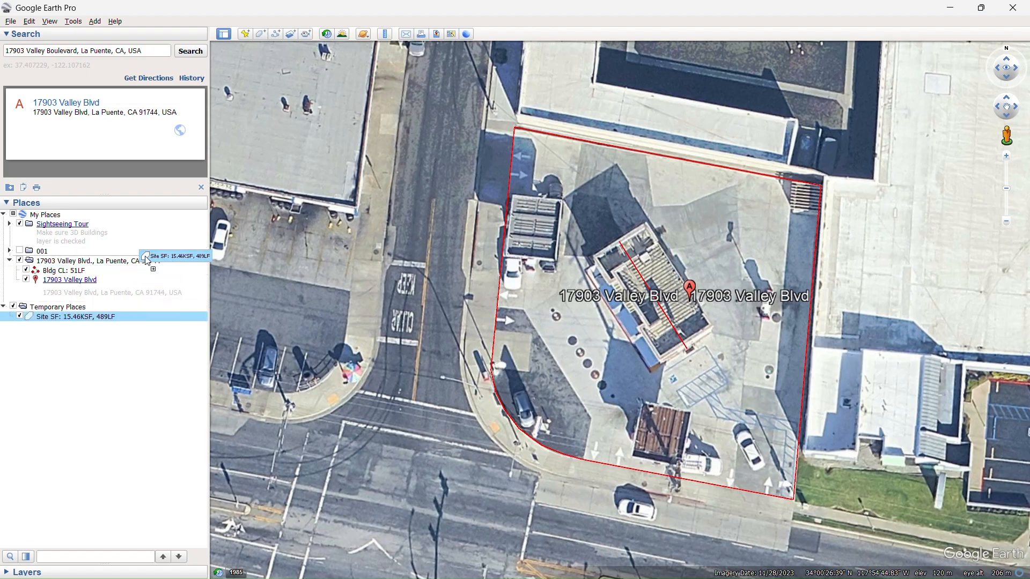
{"action": "left_click_drag", "start_coordinate": [151, 261], "coordinate": [149, 263]}
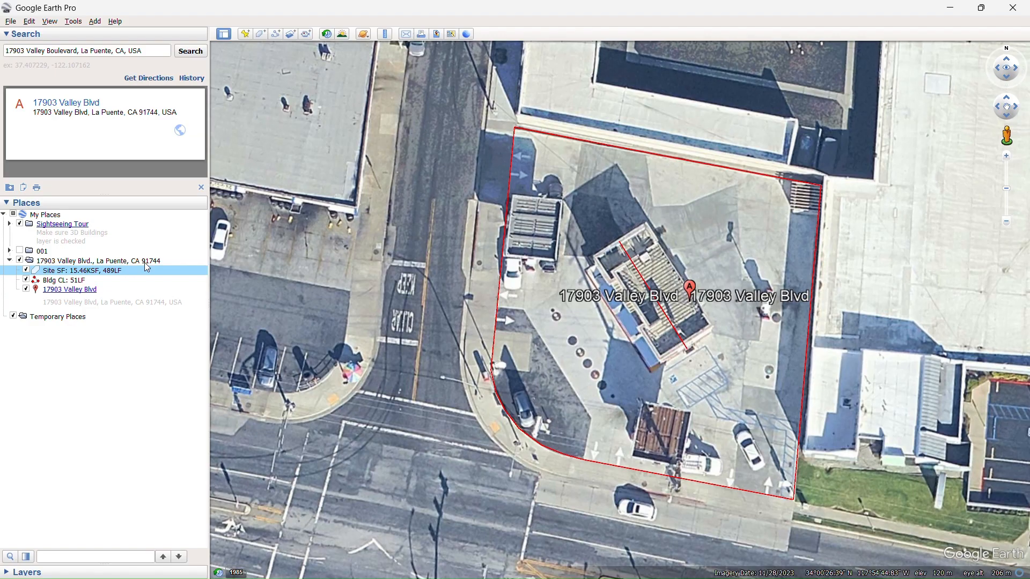
Save My Places so that the organized site folder and its measurements are stored.
{"action": "left_click", "coordinate": [11, 21]}
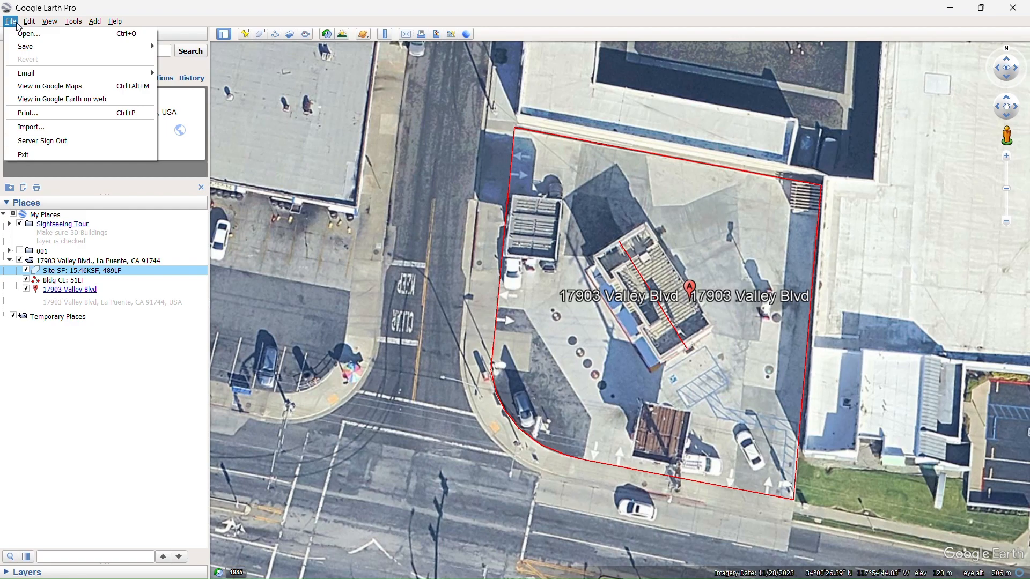
{"action": "mouse_move", "coordinate": [37, 47]}
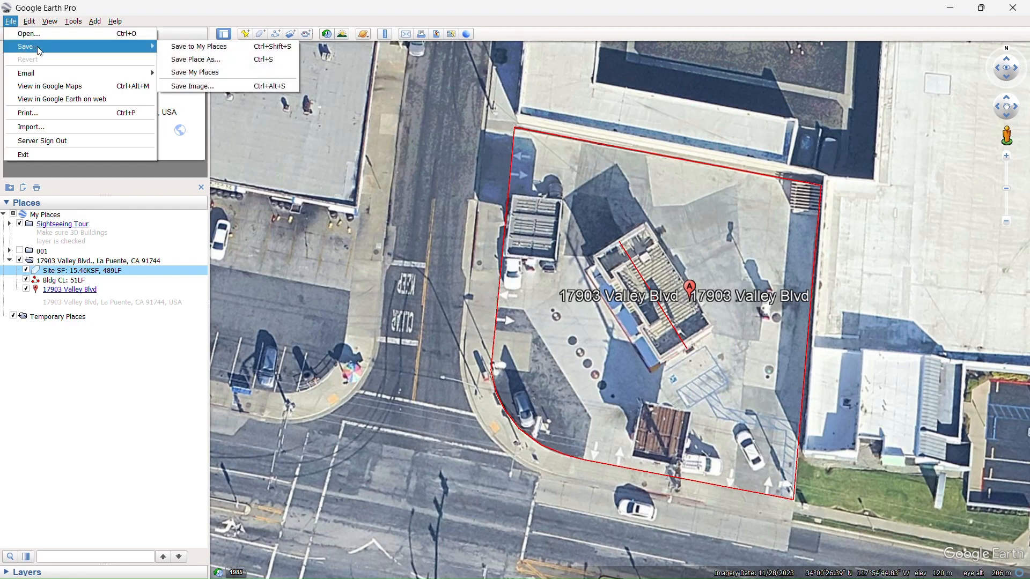
{"action": "left_click", "coordinate": [204, 73]}
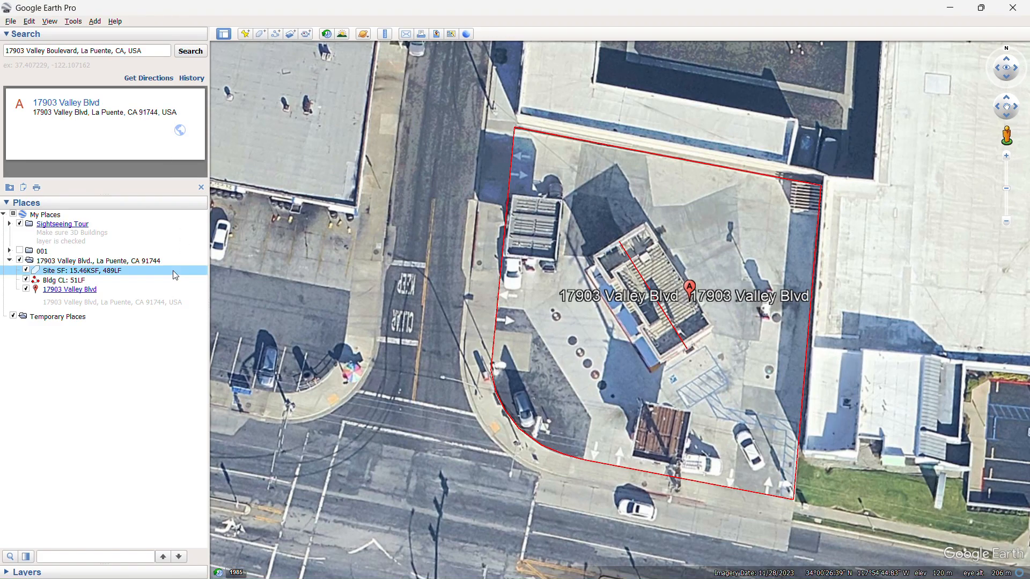
Export the site's address folder as a Kmz file to Documents > Segstream > Google Earth, keeping the suggested file name.
{"action": "left_click", "coordinate": [163, 260]}
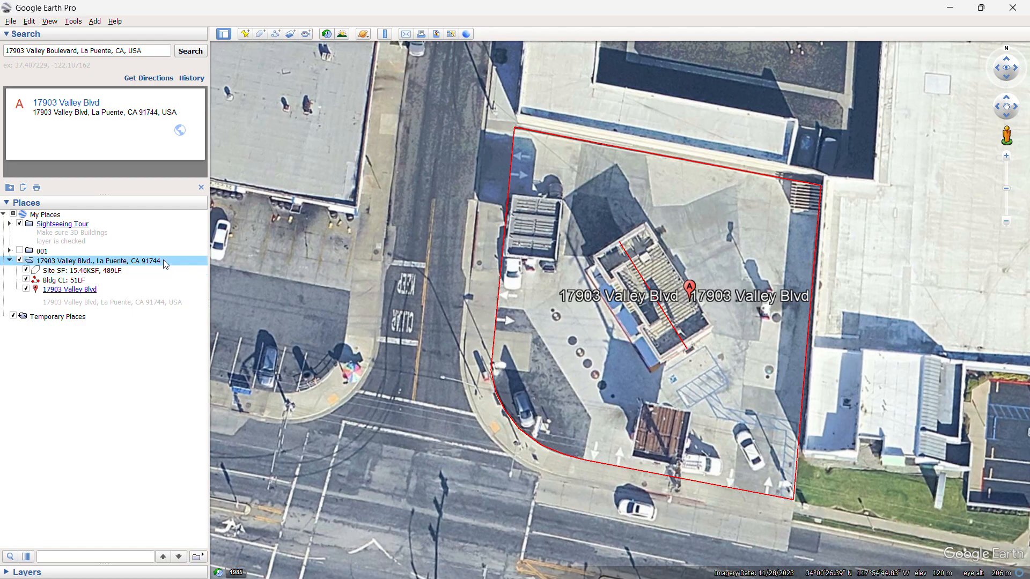
{"action": "right_click", "coordinate": [163, 260]}
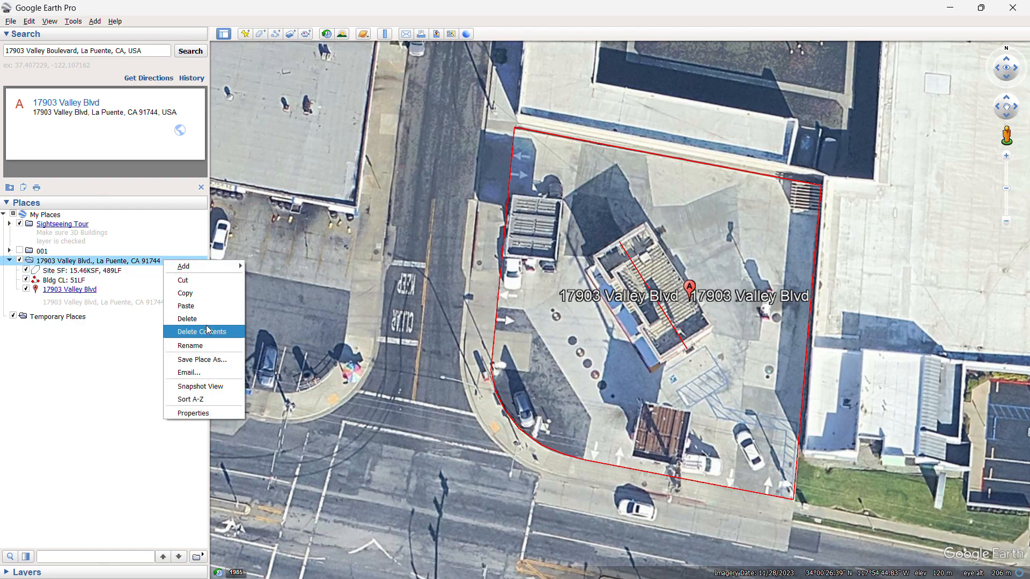
{"action": "left_click", "coordinate": [224, 359]}
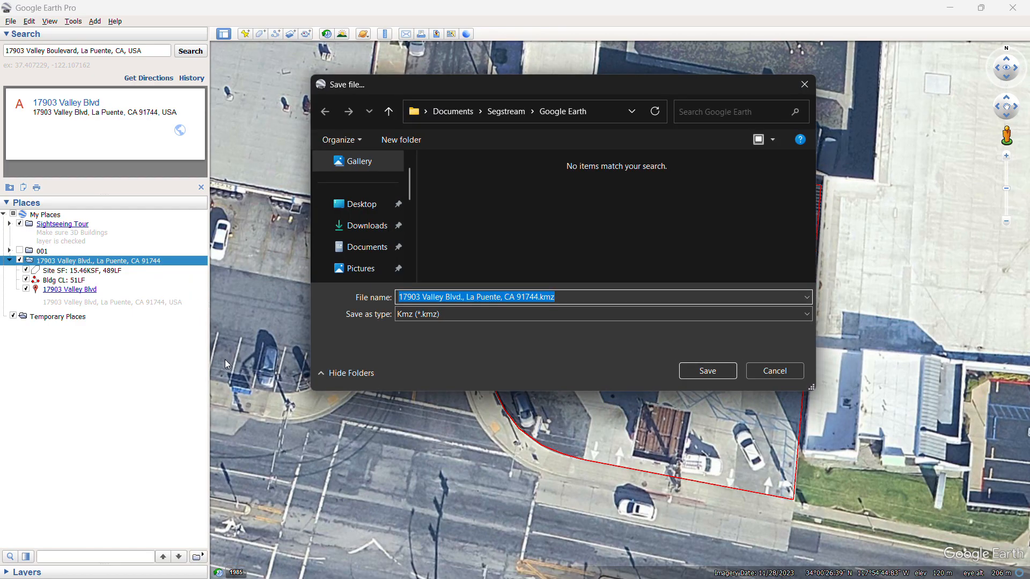
{"action": "left_click", "coordinate": [581, 295]}
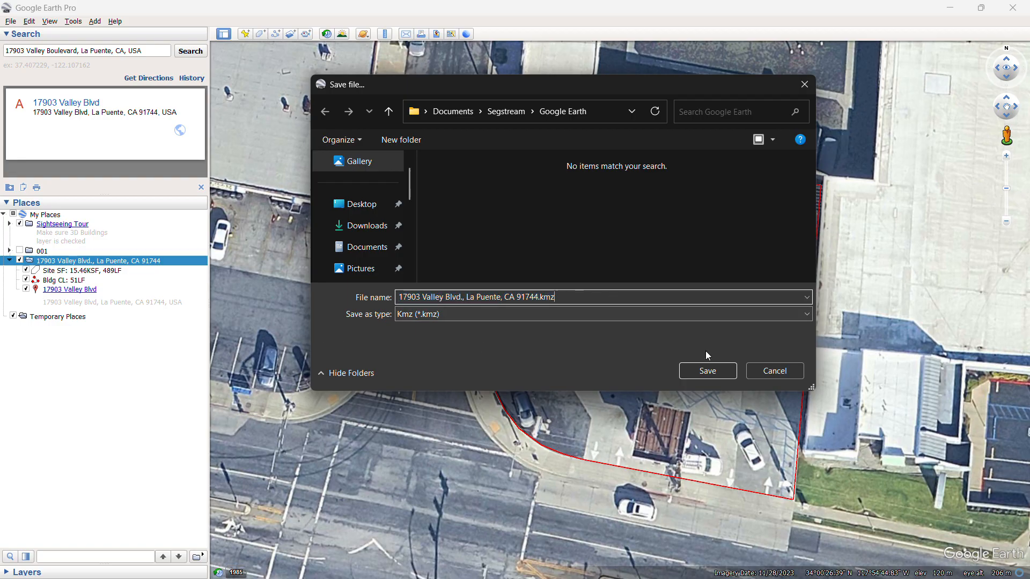
{"action": "left_click", "coordinate": [715, 370]}
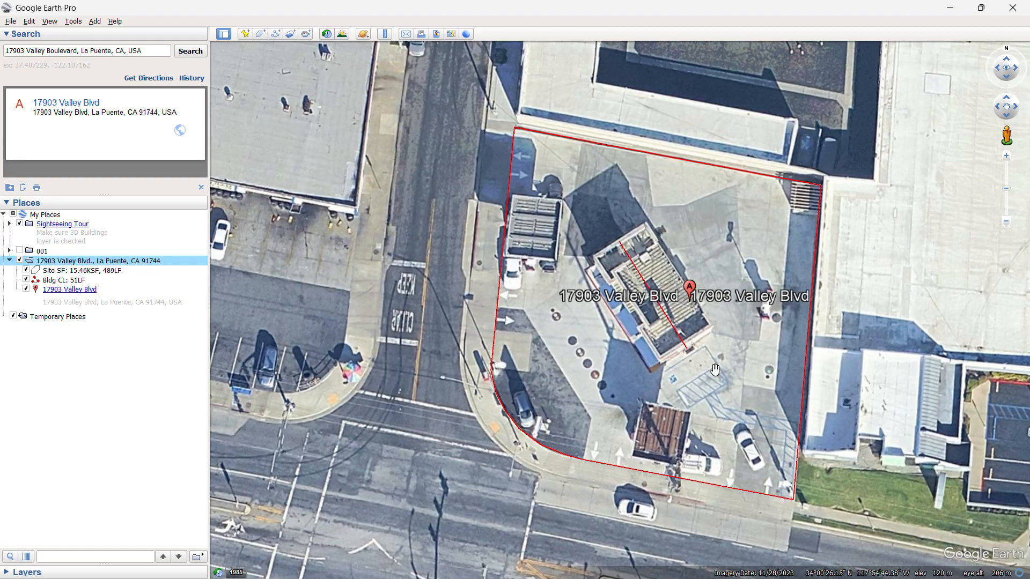